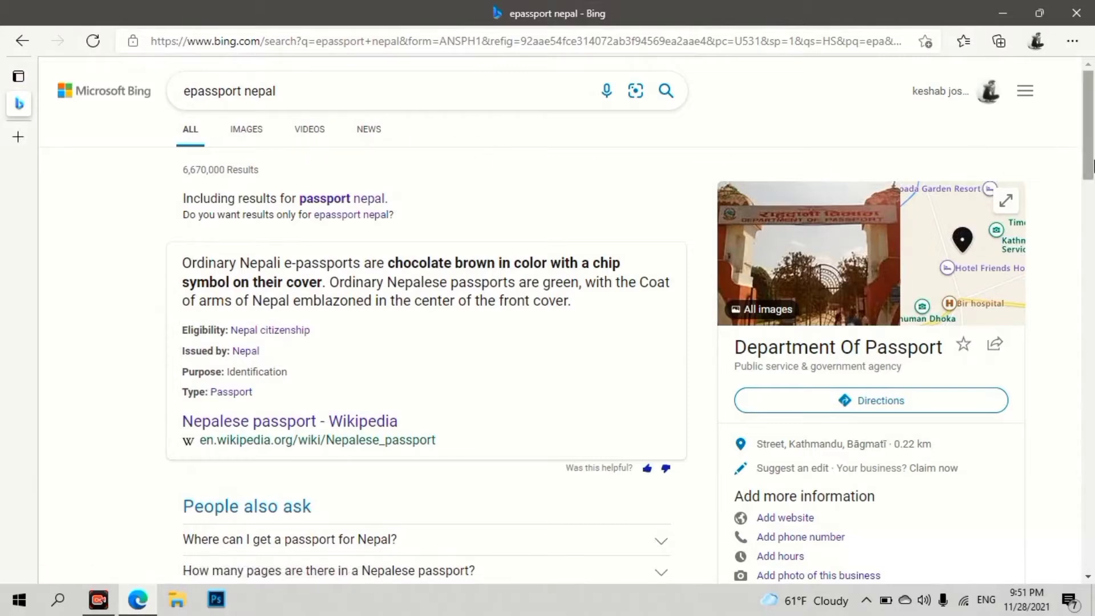
# - Open the 'Department Of Passport :: Nepal' ePassport link from the Bing results
pyautogui.moveTo(1090, 170); pyautogui.dragTo(1092, 232)
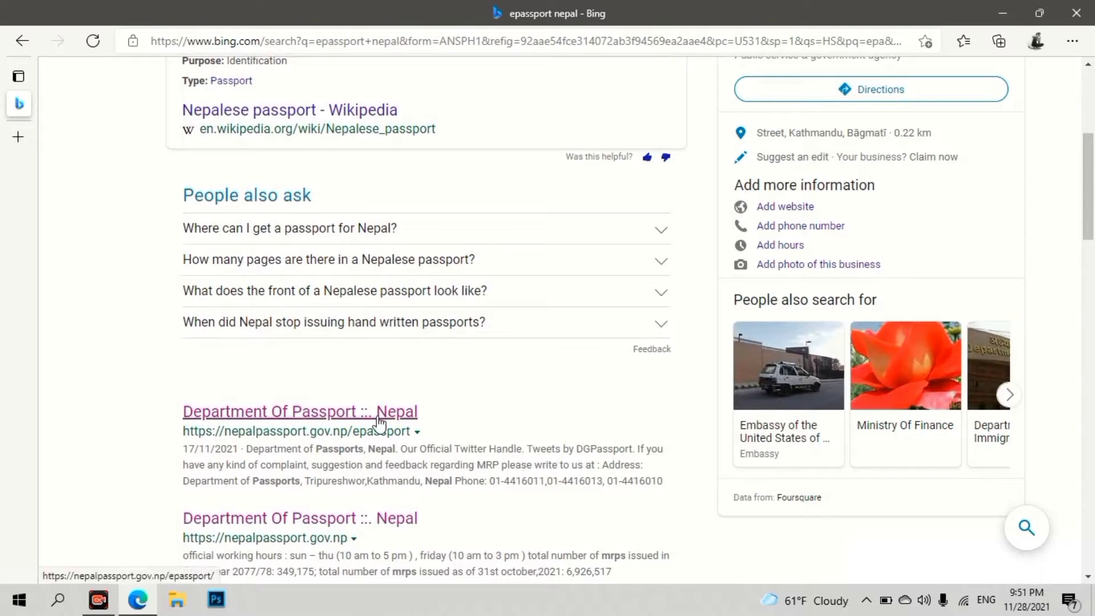
pyautogui.click(309, 415)
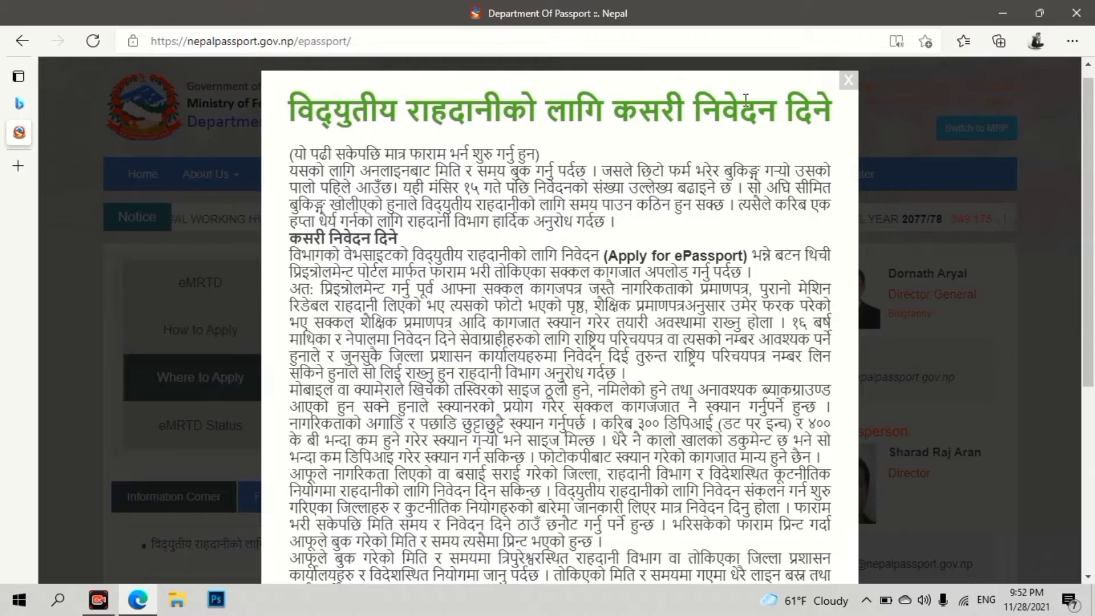
# - Close the how-to-apply popup and open the red 'Apply for ePassport' sidebar banner
pyautogui.click(848, 80)
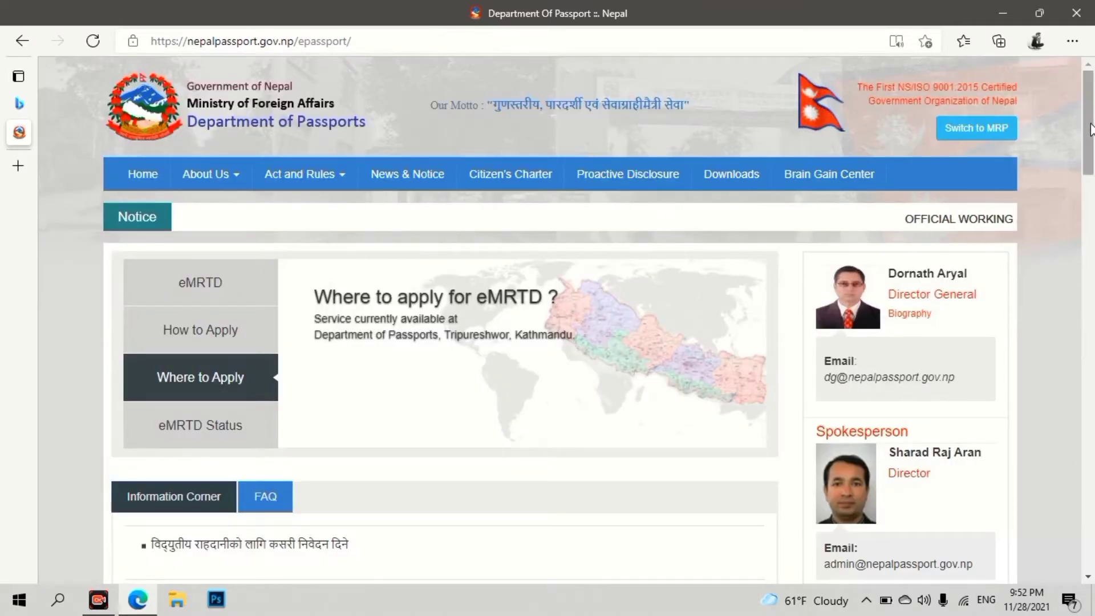
pyautogui.scroll(-1, 1091, 131)
pyautogui.moveTo(1090, 131); pyautogui.dragTo(1092, 181)
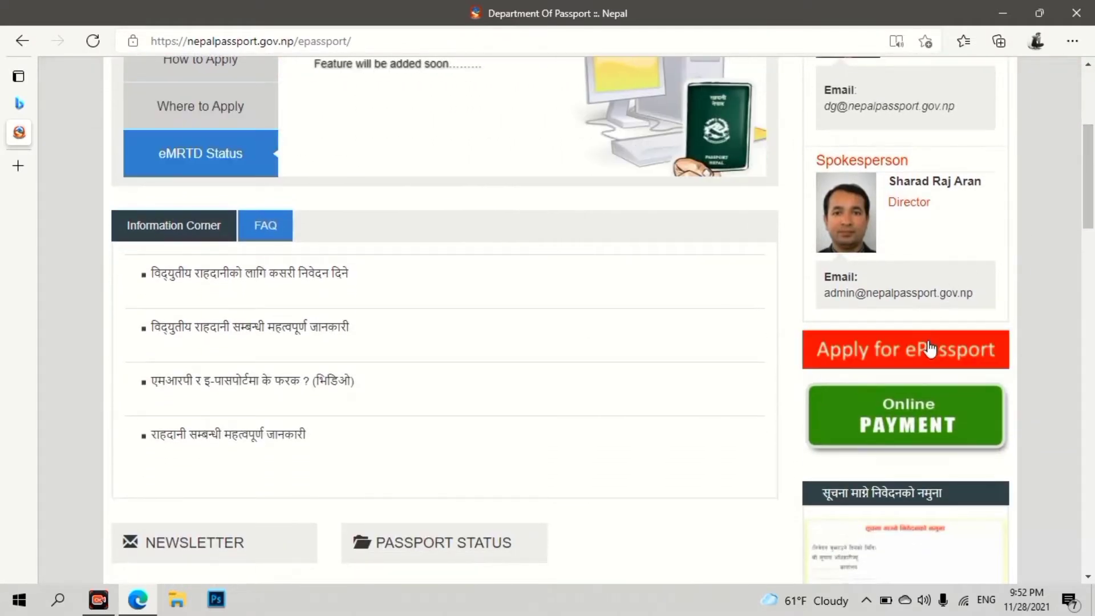
pyautogui.click(923, 363)
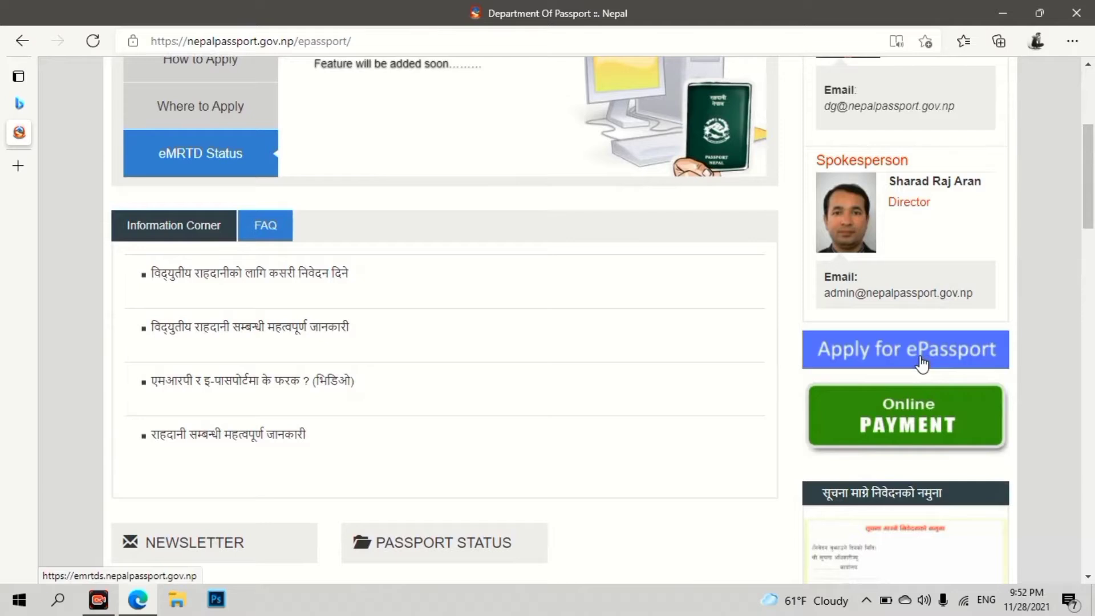
pyautogui.click(923, 363)
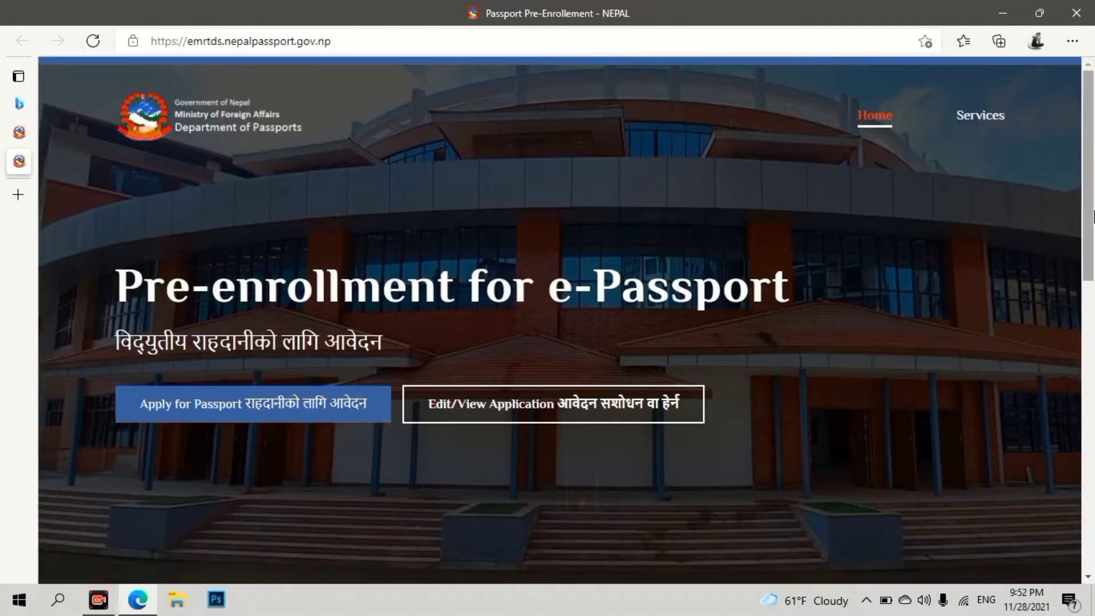
# - Start a passport application via 'Apply for Passport' and choose First Issuance
pyautogui.scroll(-1, 220, 374)
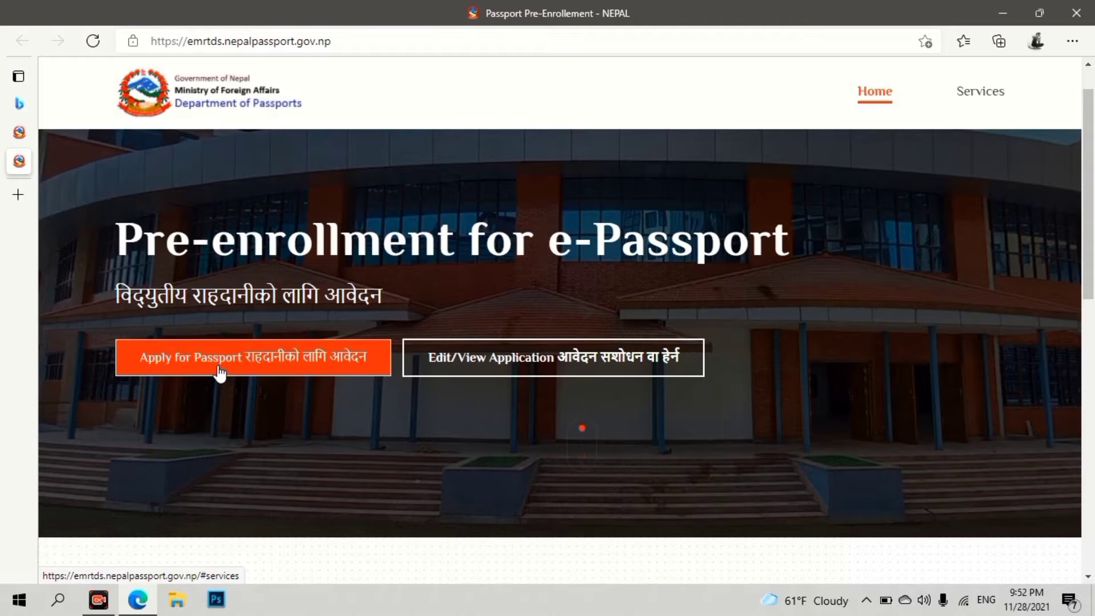
pyautogui.click(220, 374)
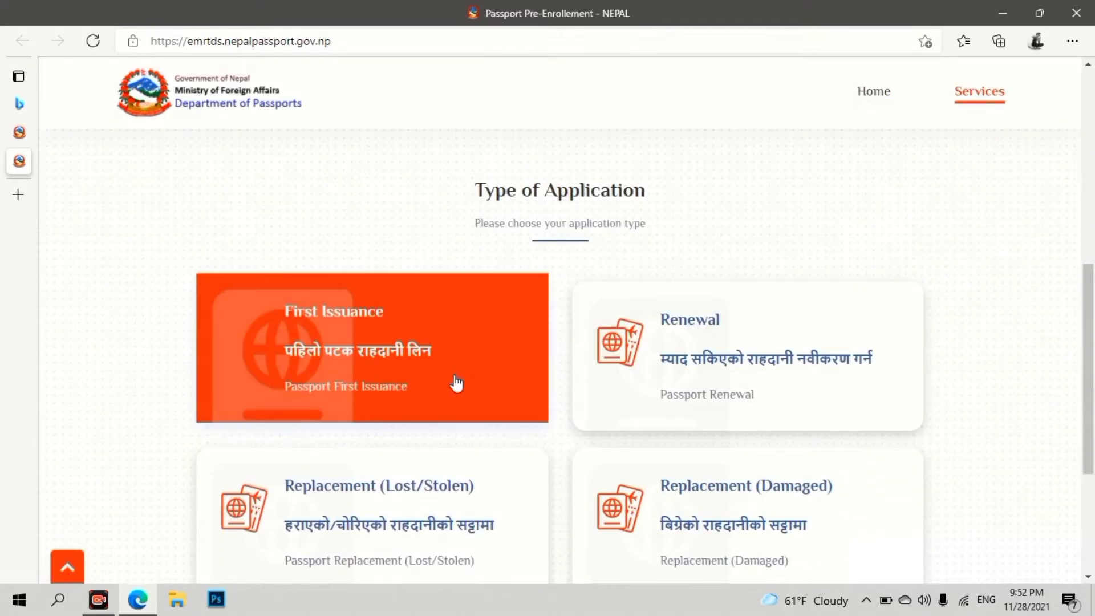
pyautogui.scroll(-2, 586, 483)
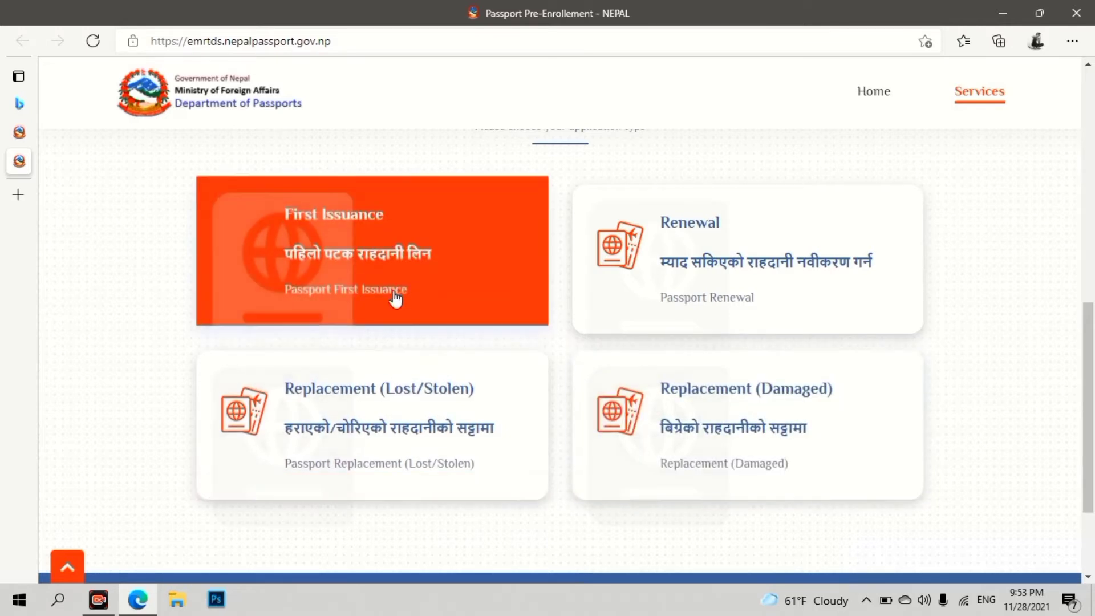
pyautogui.click(394, 294)
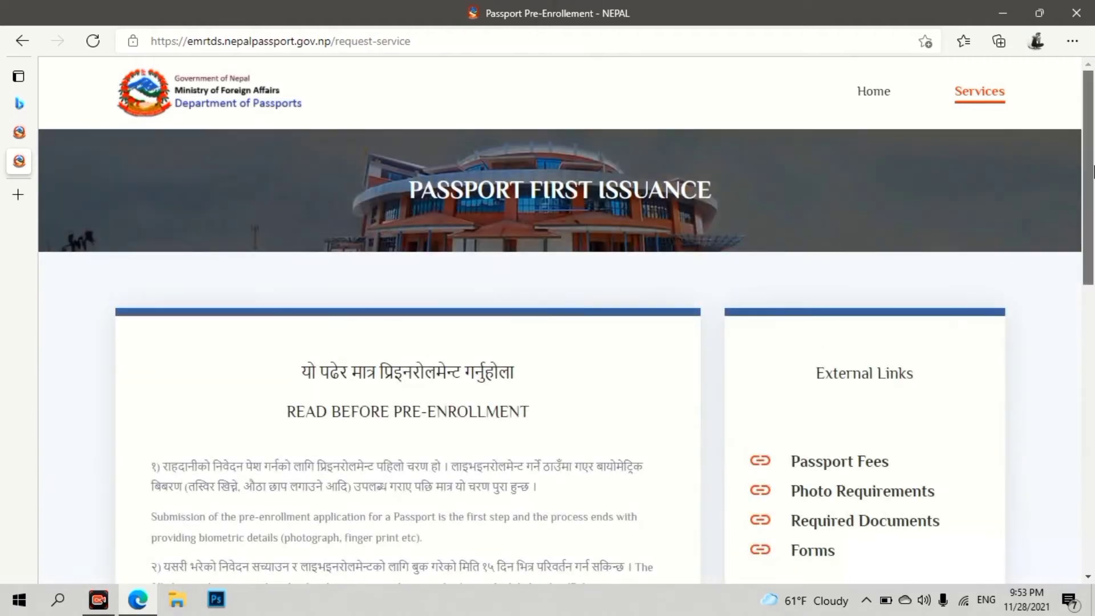
# - Select the Ordinary 34 pages passport and agree to the Data Privacy Consent
pyautogui.scroll(-2, 1090, 194)
pyautogui.moveTo(1092, 194); pyautogui.dragTo(1093, 211)
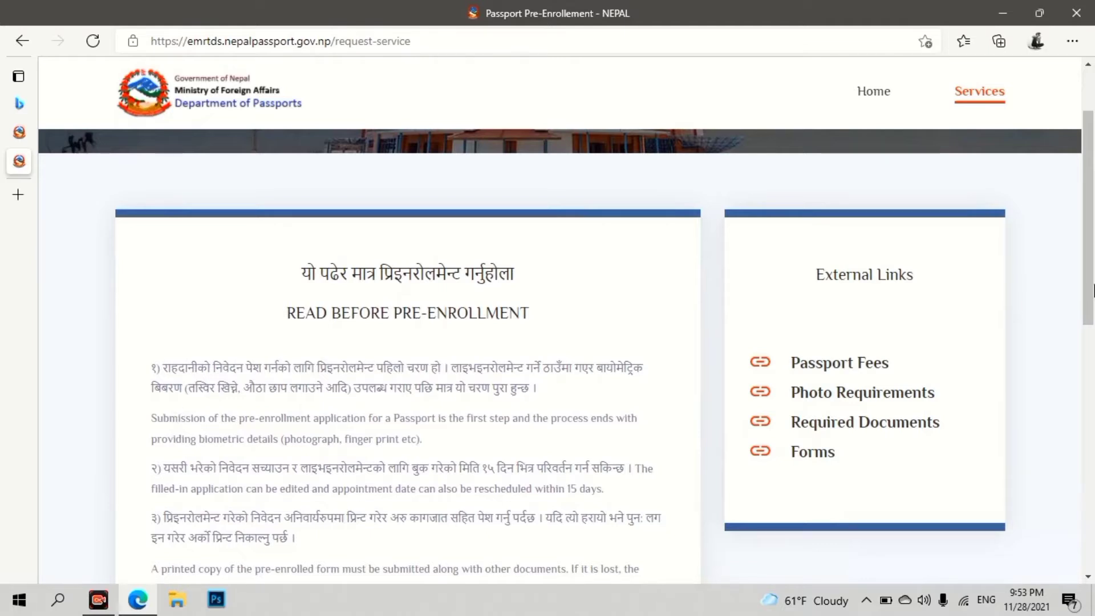
pyautogui.moveTo(1093, 289); pyautogui.dragTo(1092, 291)
pyautogui.scroll(-6, 1093, 291)
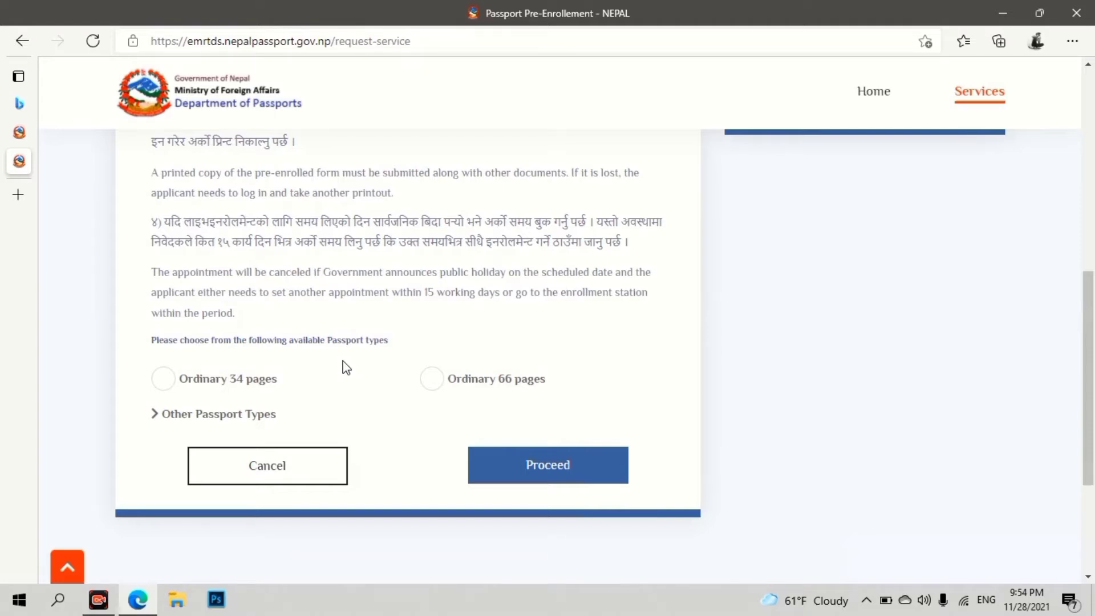
pyautogui.click(347, 372)
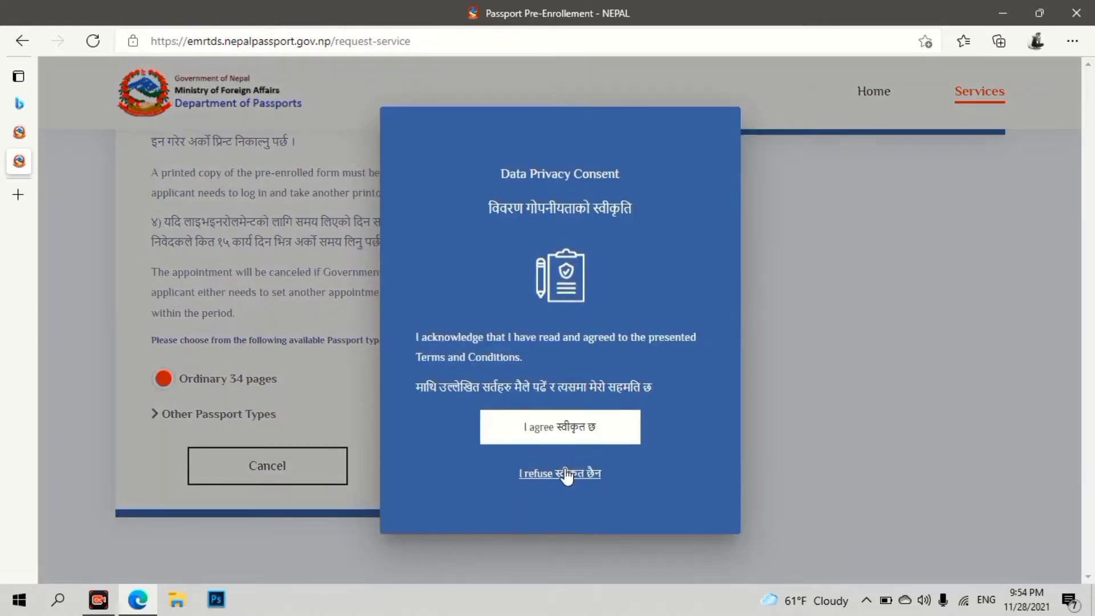
pyautogui.click(558, 427)
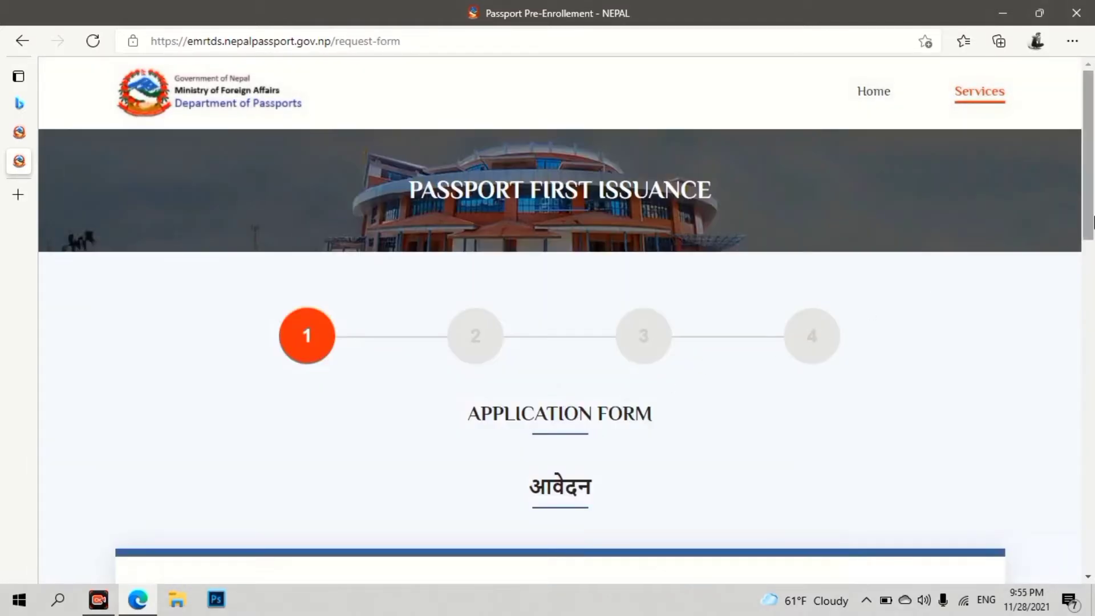
# - Enter the applicant's last name and first name, and select Male as gender
pyautogui.moveTo(1094, 221); pyautogui.dragTo(1090, 348)
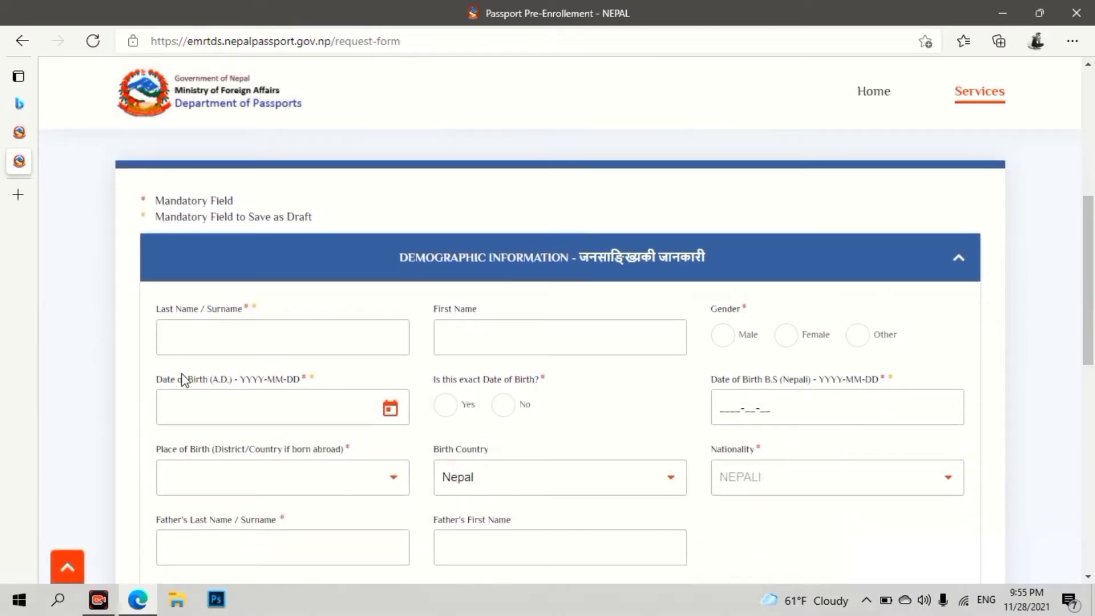
pyautogui.click(199, 334)
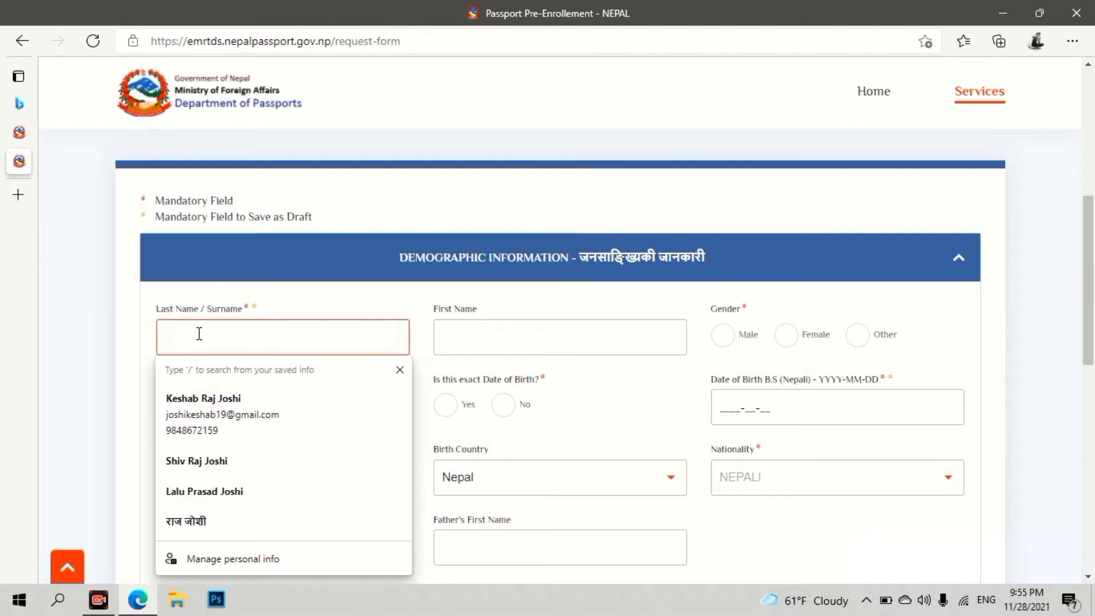
pyautogui.press('Tab')
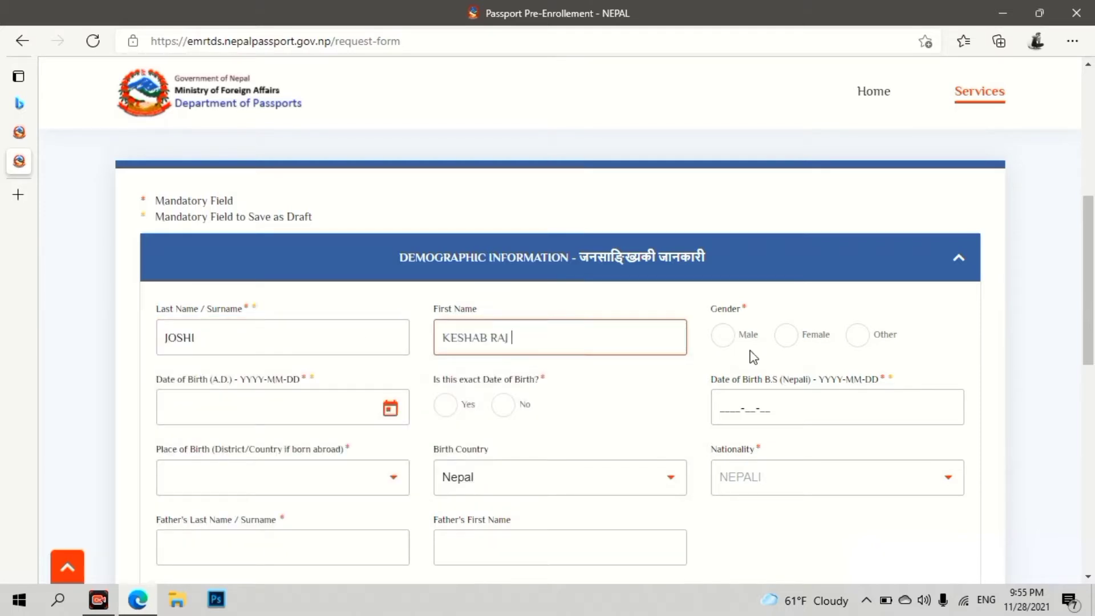
pyautogui.click(723, 338)
pyautogui.scroll(-3, 726, 340)
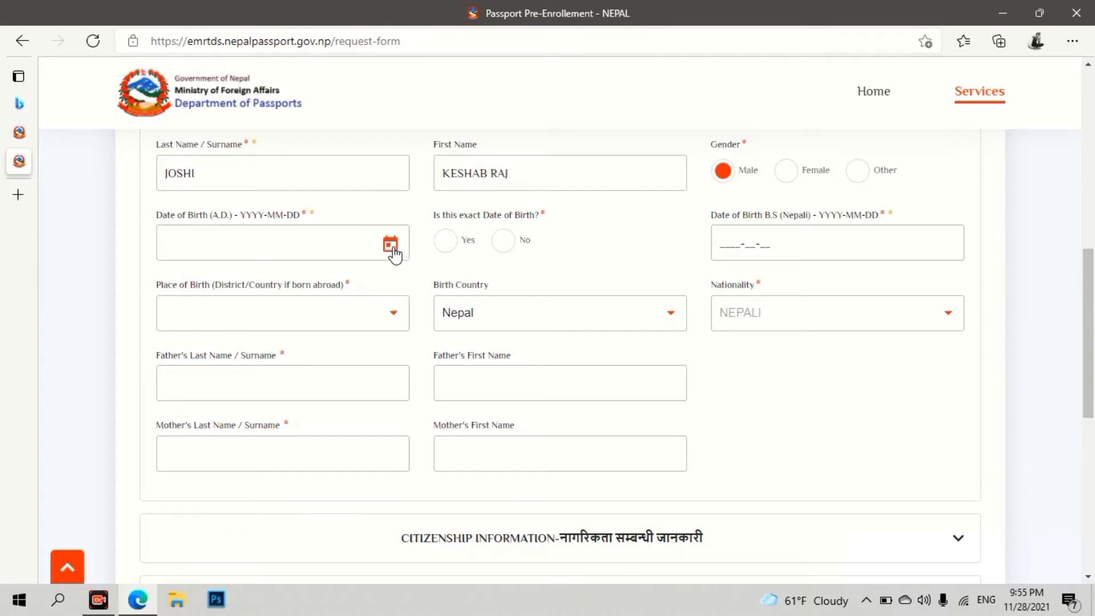
pyautogui.click(391, 247)
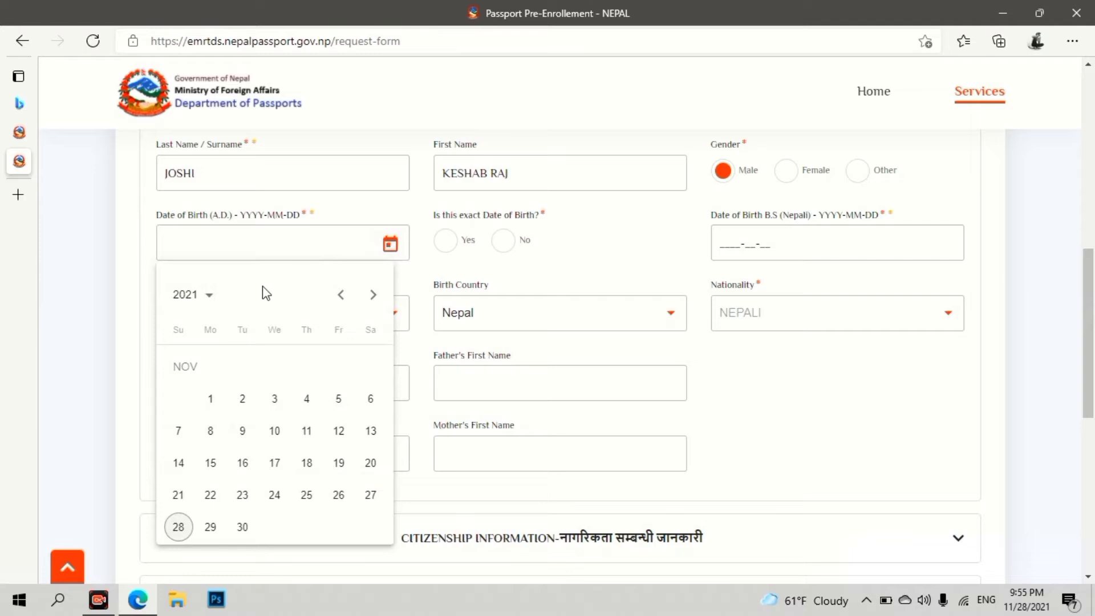
pyautogui.click(211, 296)
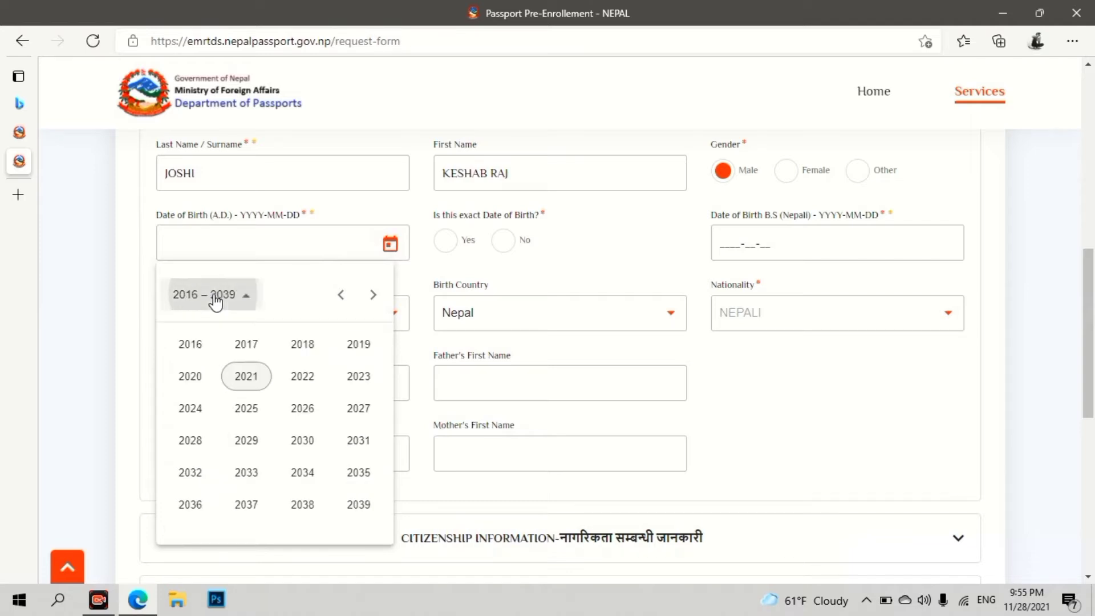
pyautogui.click(341, 296)
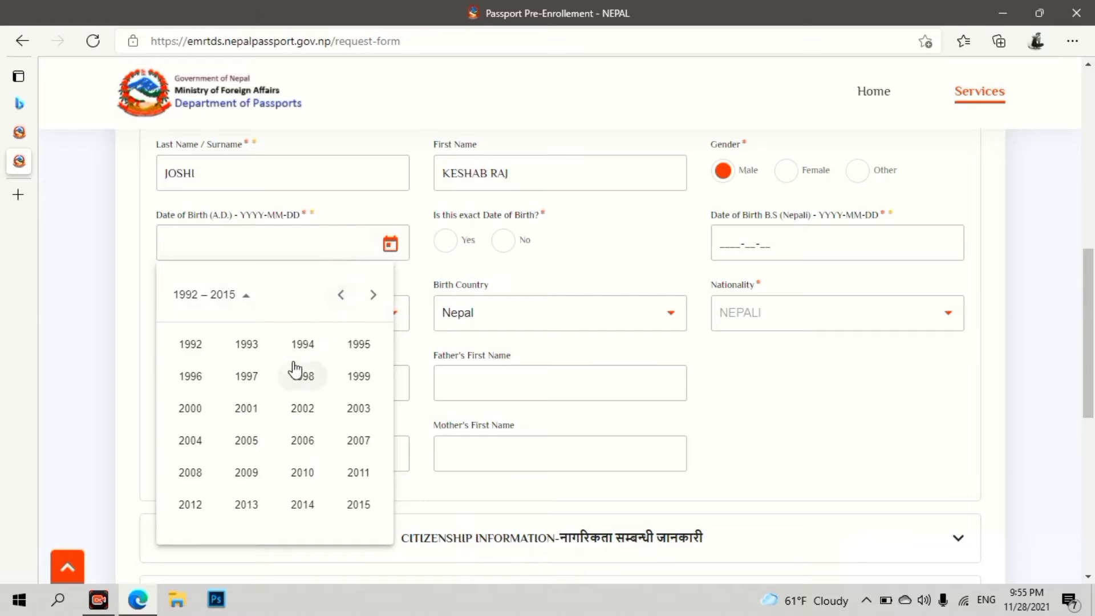
pyautogui.click(258, 382)
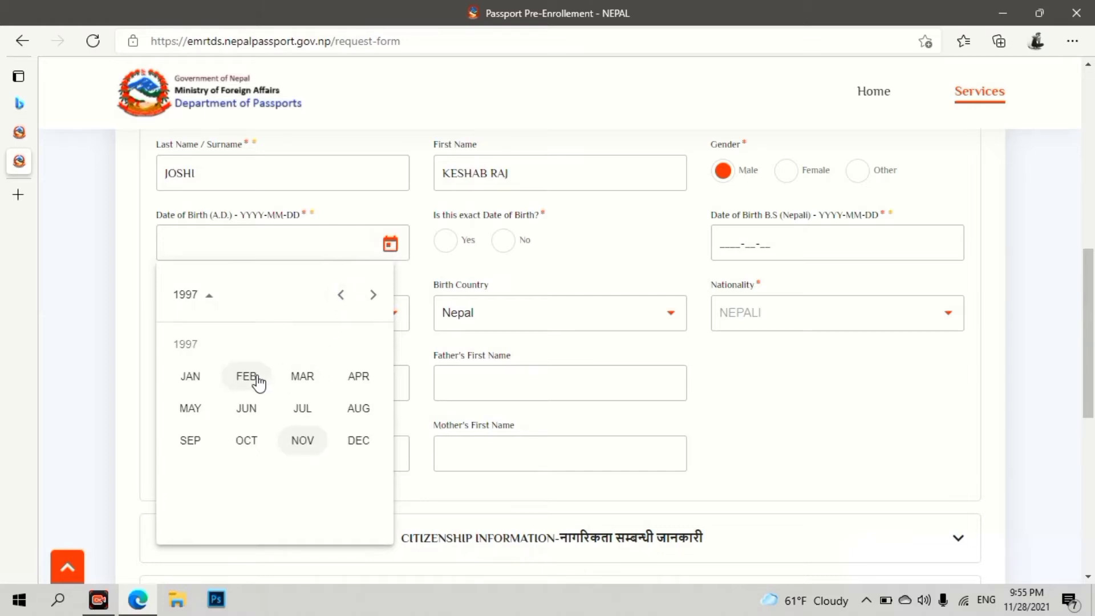
pyautogui.click(264, 415)
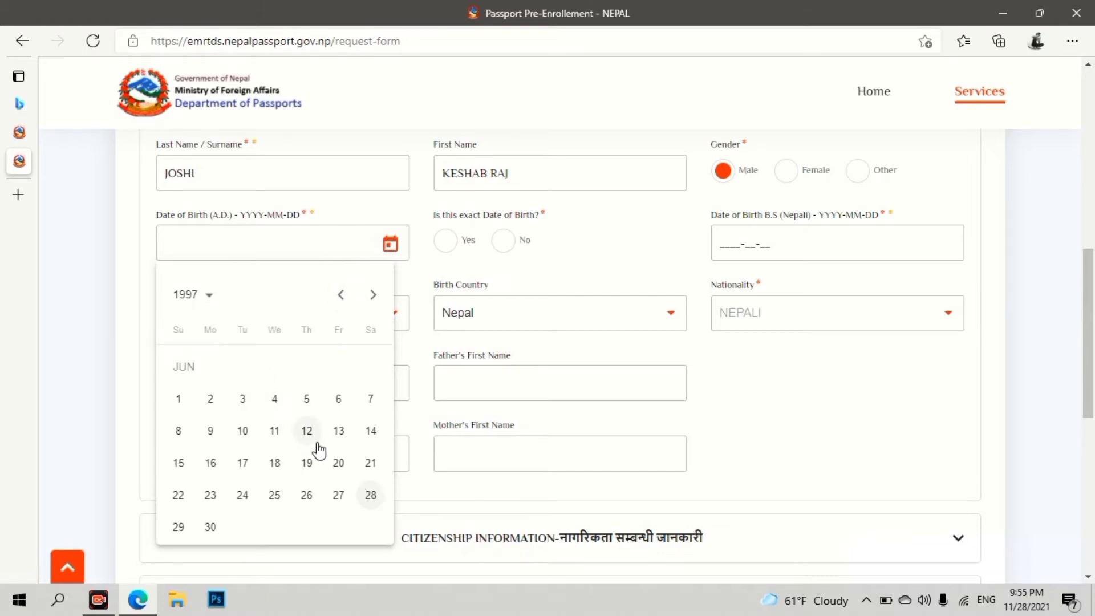
pyautogui.click(242, 463)
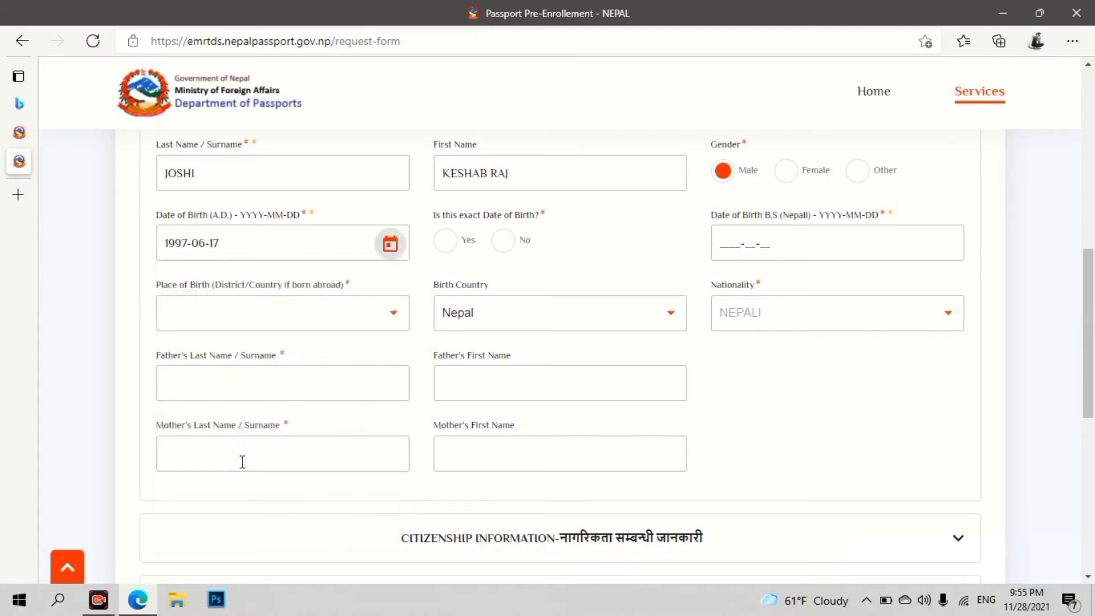
pyautogui.click(447, 244)
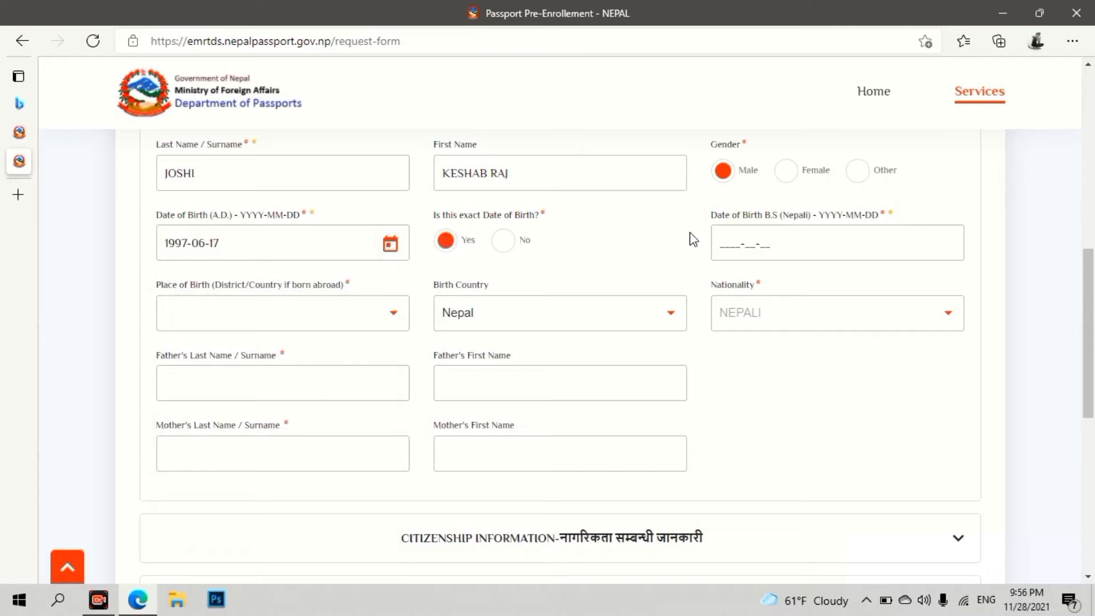
pyautogui.click(720, 247)
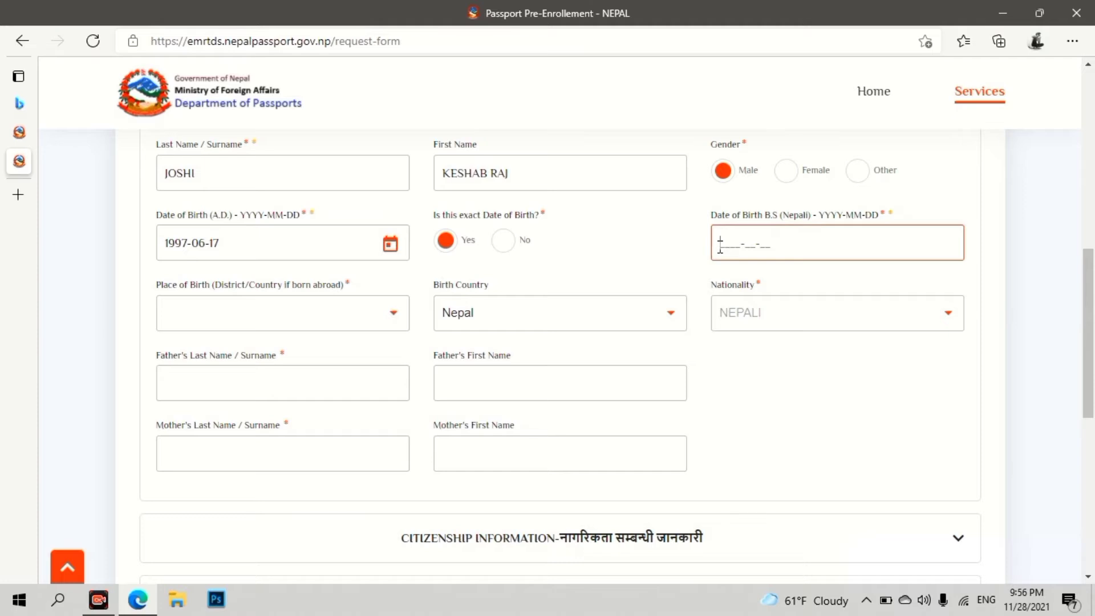
pyautogui.click(394, 320)
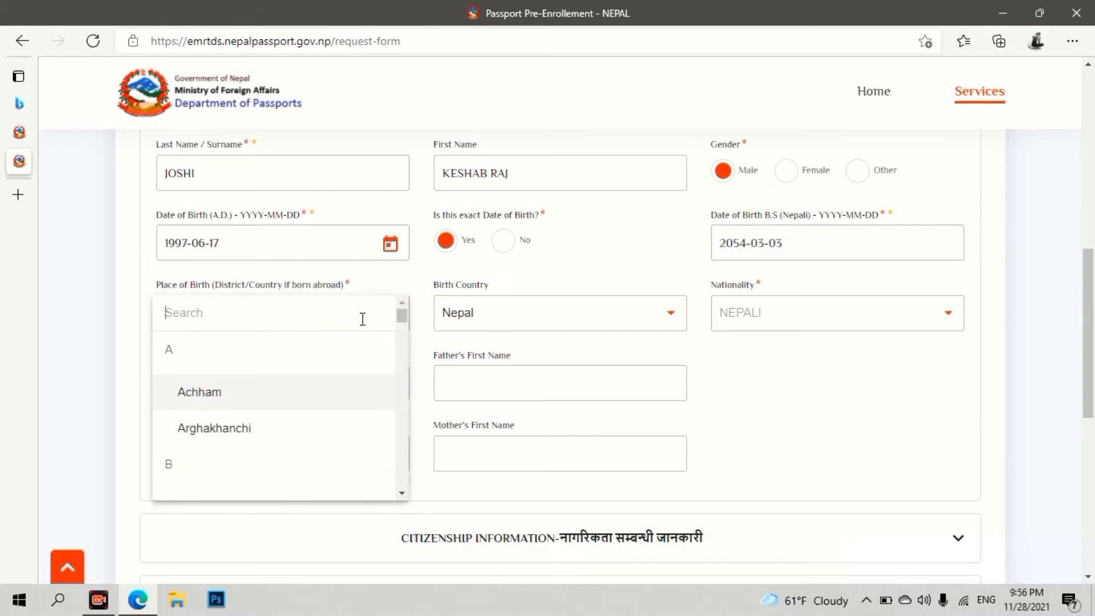
pyautogui.write('bajh')
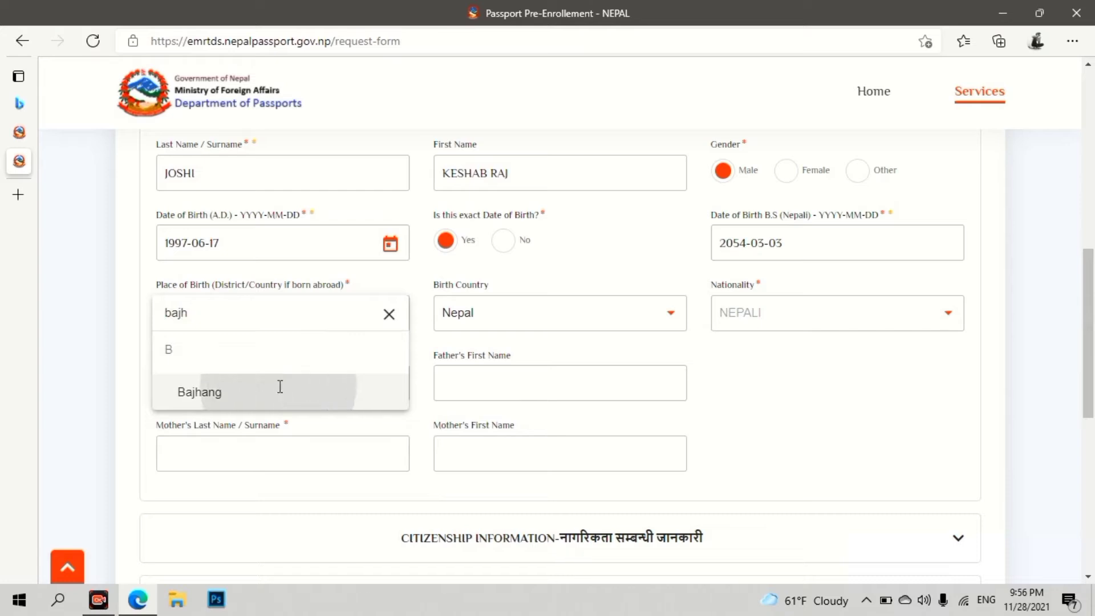
pyautogui.click(279, 390)
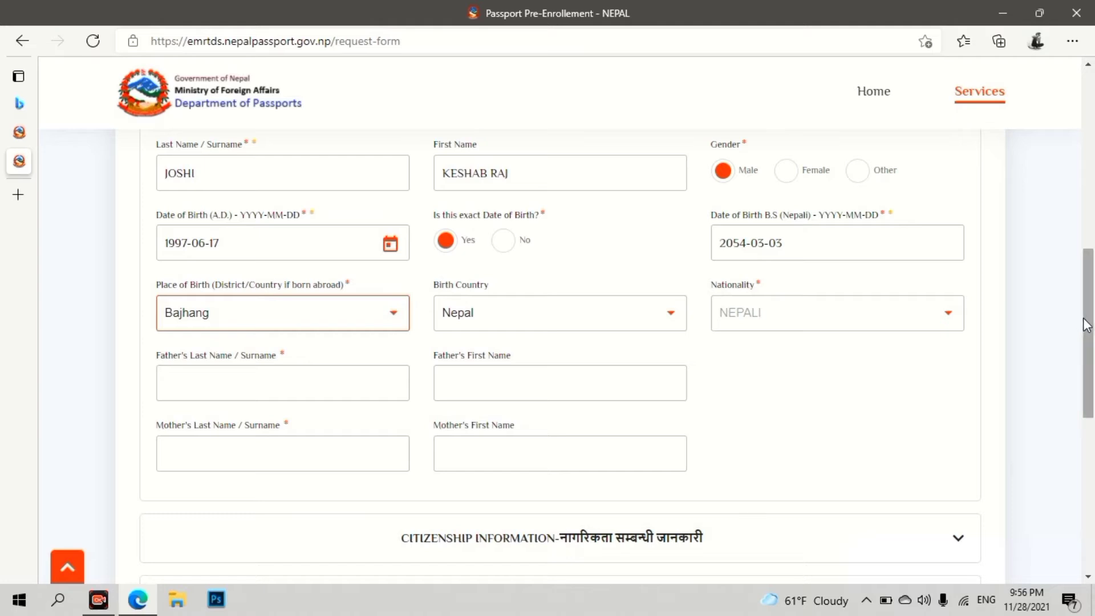
pyautogui.moveTo(1085, 320); pyautogui.dragTo(1077, 357)
pyautogui.click(253, 275)
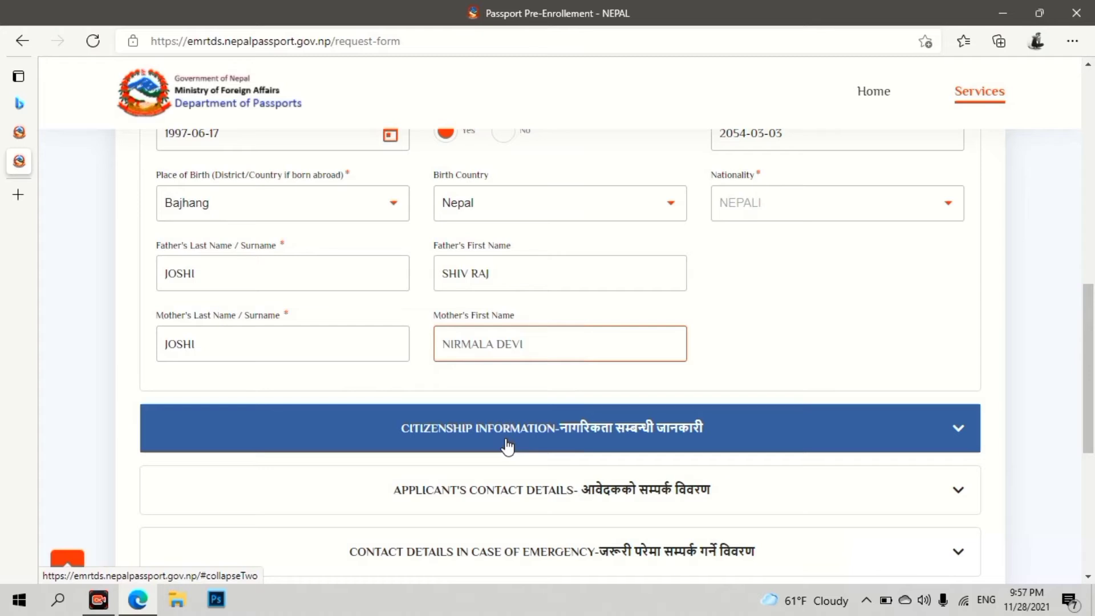
# - Fill Citizenship Information with the certificate number, issue date 2071-08-18 and district Bajhang
pyautogui.click(507, 447)
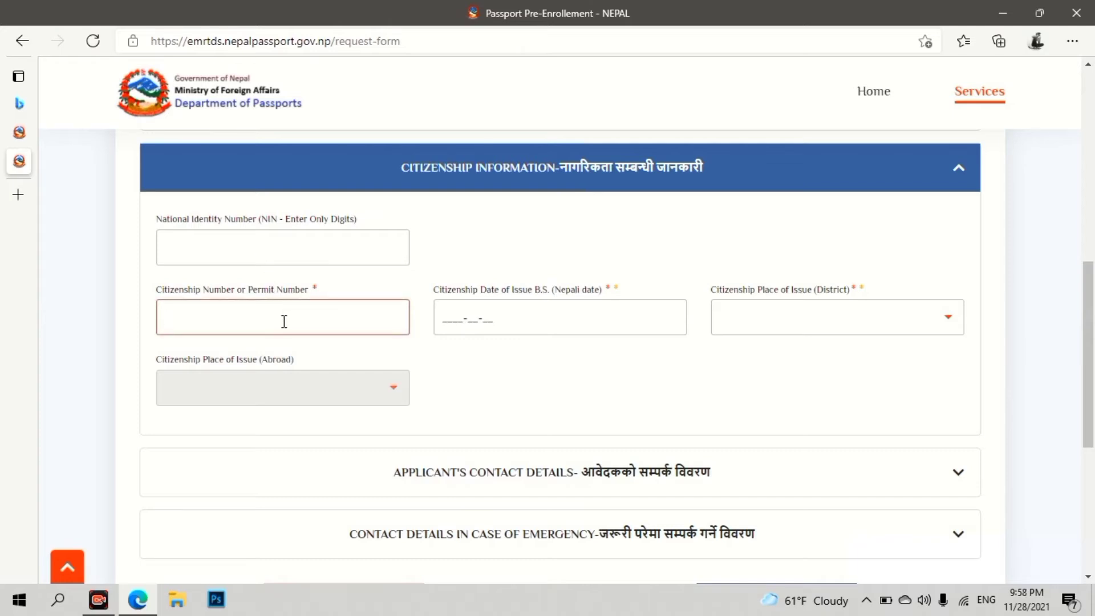
pyautogui.click(439, 320)
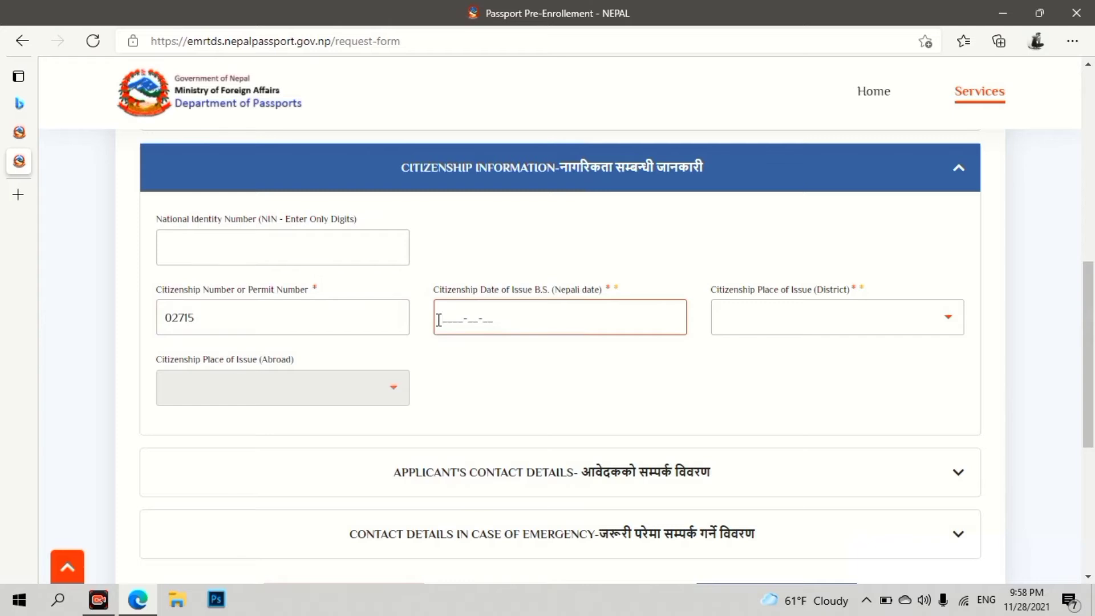
pyautogui.write('2071-08-18')
pyautogui.click(948, 321)
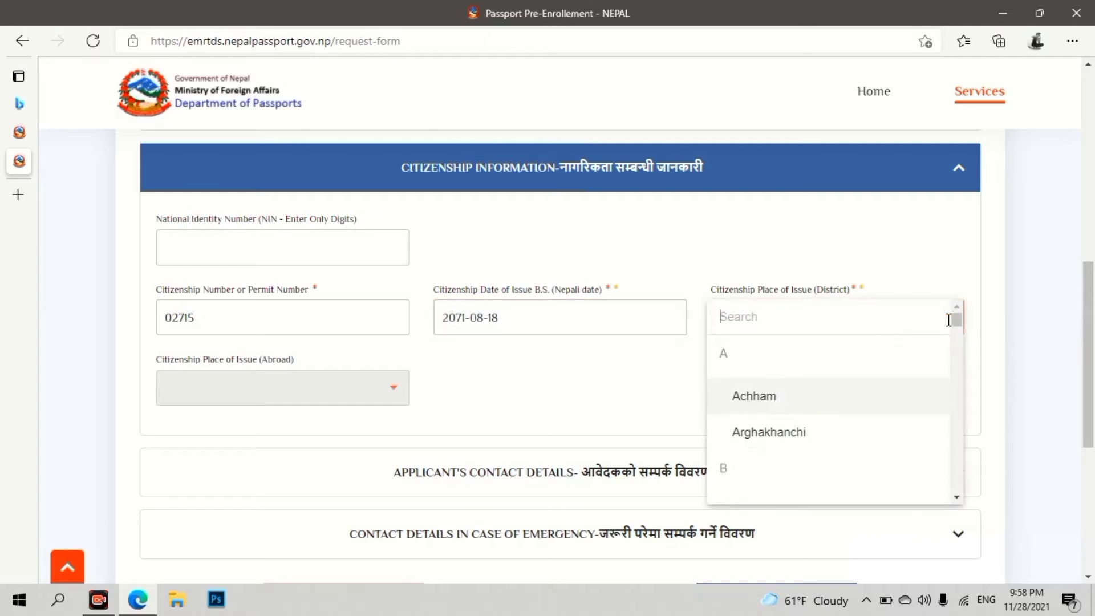
pyautogui.write('baj')
pyautogui.press('Return')
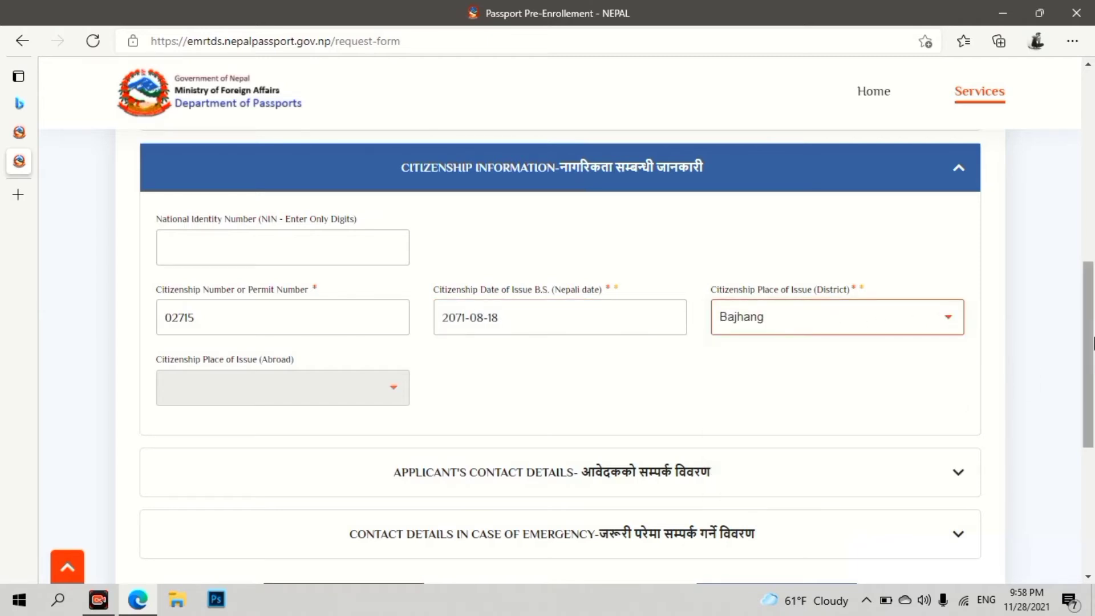
pyautogui.moveTo(1093, 344); pyautogui.dragTo(1093, 368)
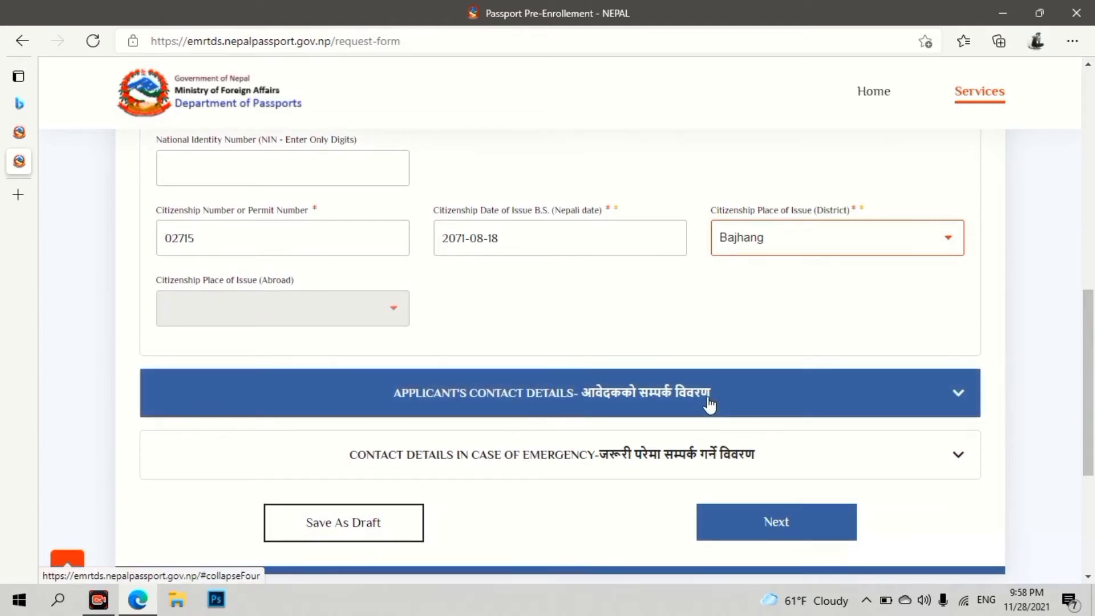
# - Enter the applicant's mobile number, e-mail, street/village and ward number
pyautogui.click(709, 405)
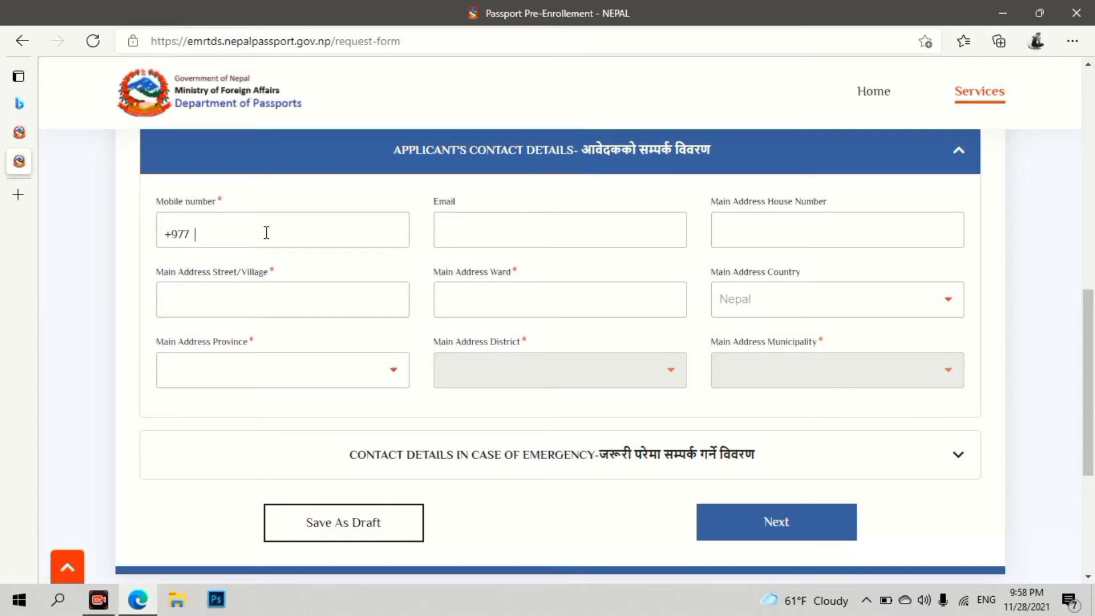
pyautogui.click(505, 222)
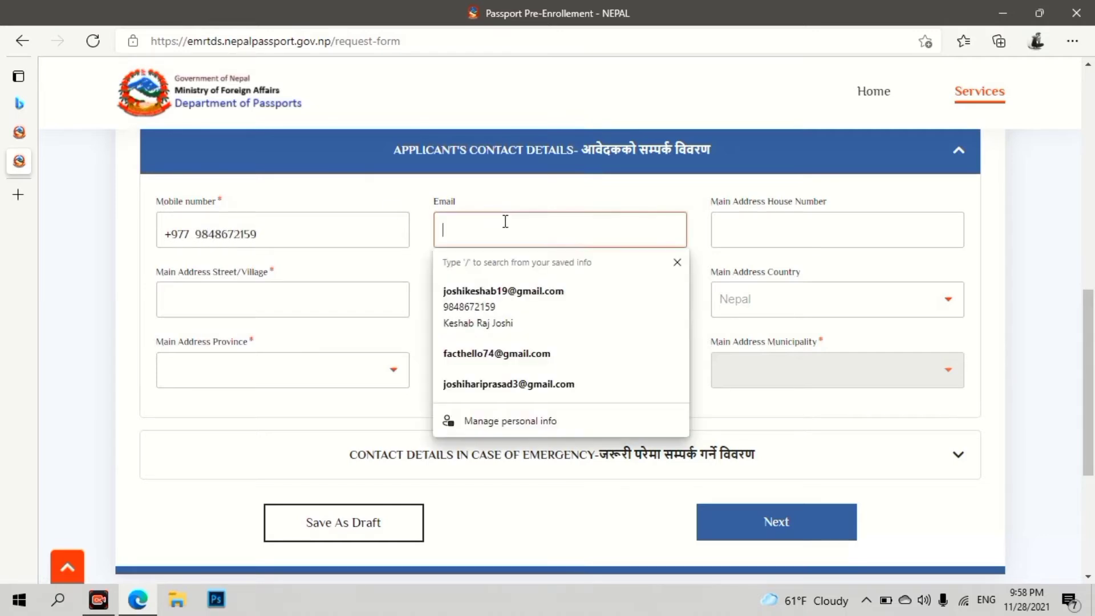
pyautogui.click(529, 306)
pyautogui.click(278, 303)
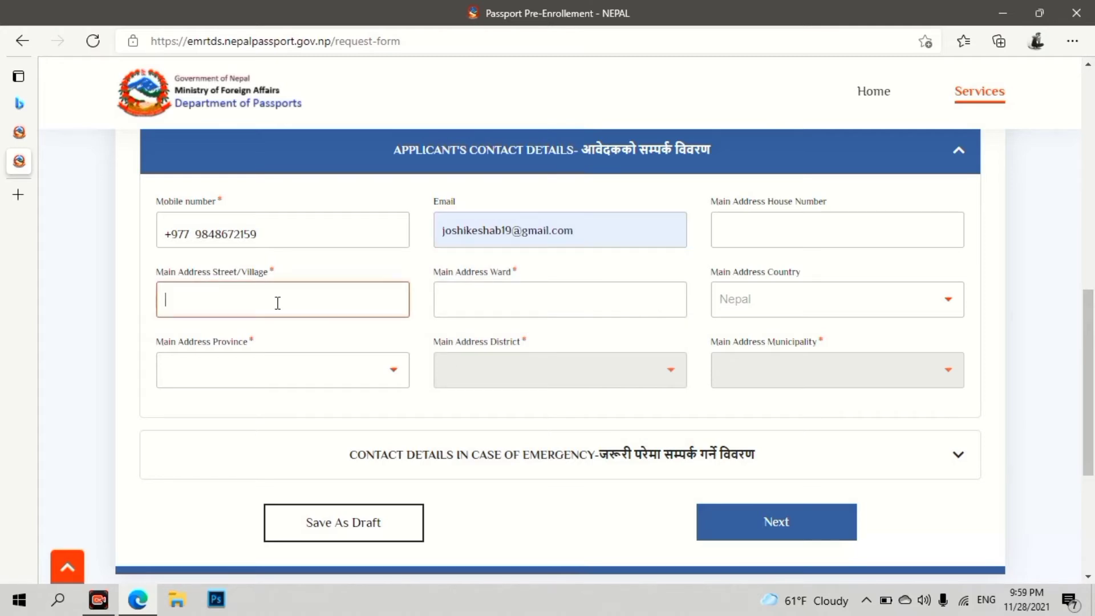
pyautogui.write('DHANGADHI')
pyautogui.click(464, 300)
pyautogui.write('01')
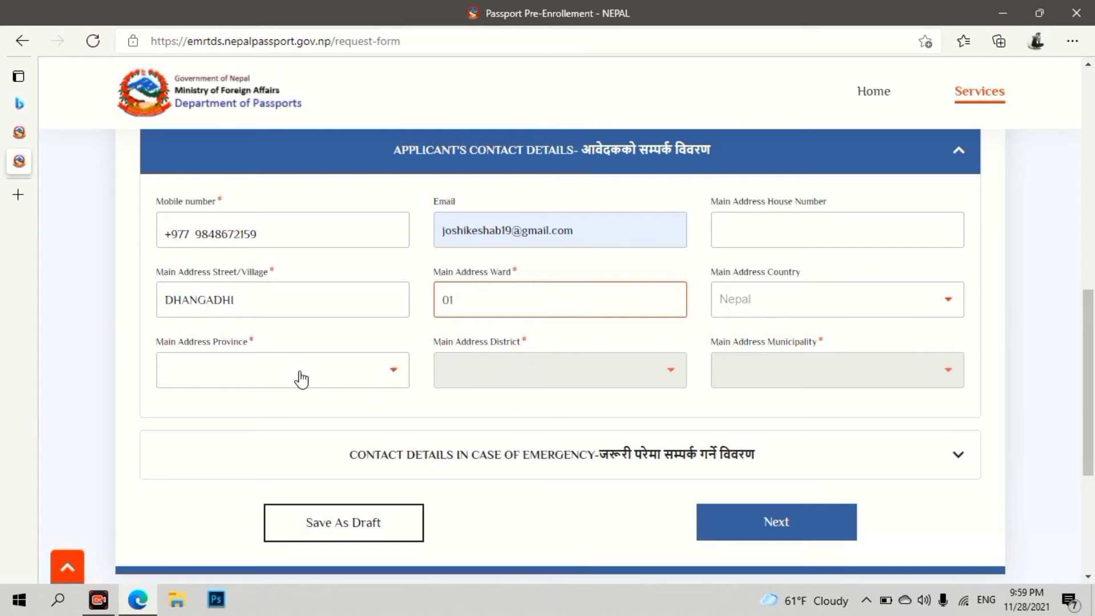
# - Choose Sudurpashchim province, Kailali district and Dhangadhi Sub Metropolitan City, then continue with Next
pyautogui.click(397, 376)
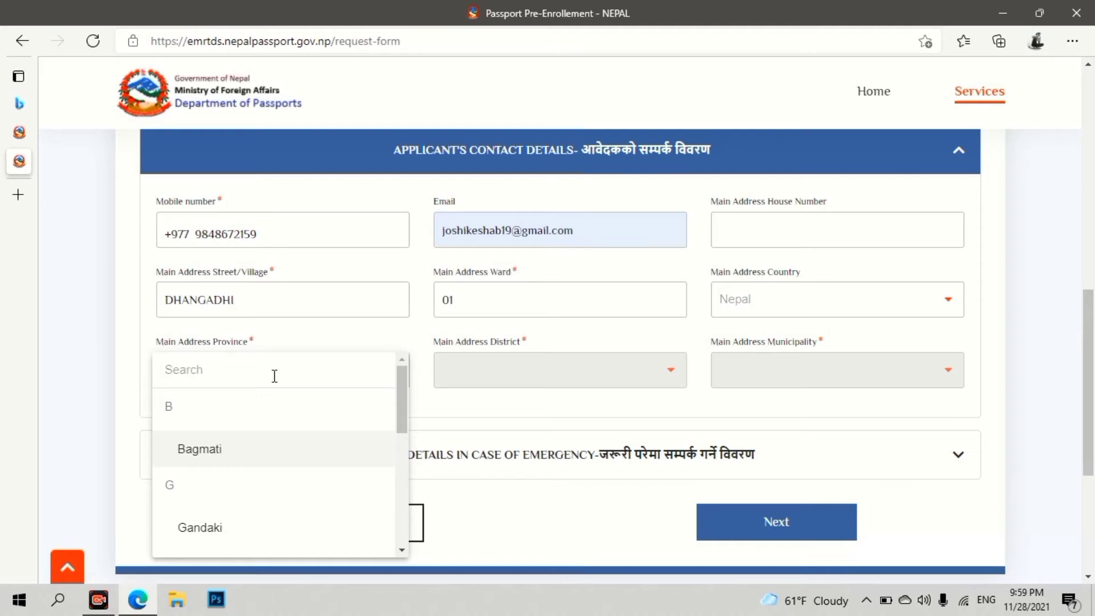
pyautogui.write('su')
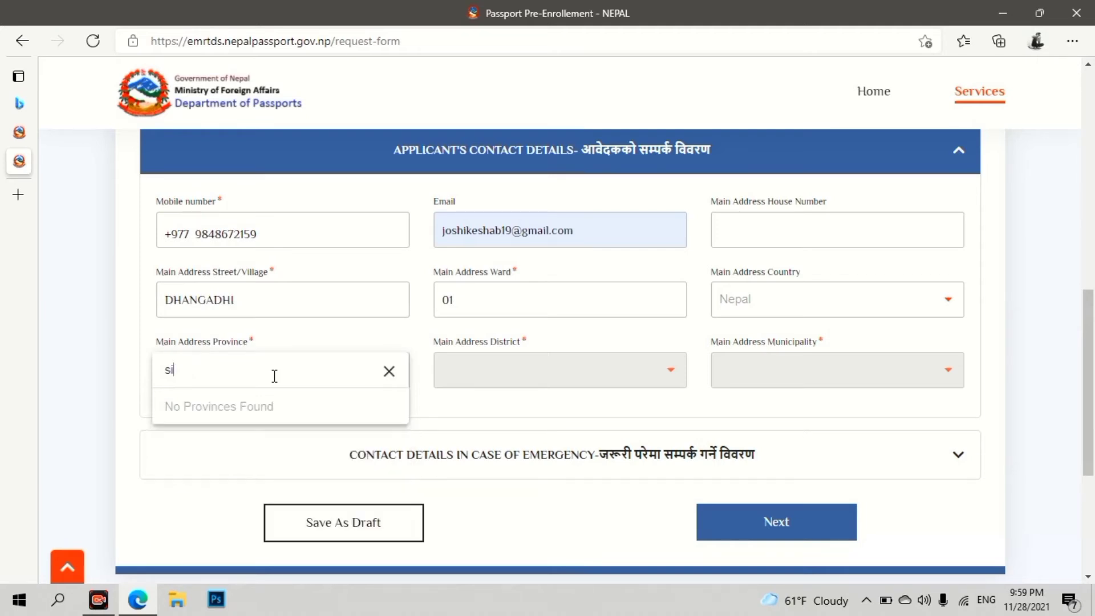
pyautogui.press('Return')
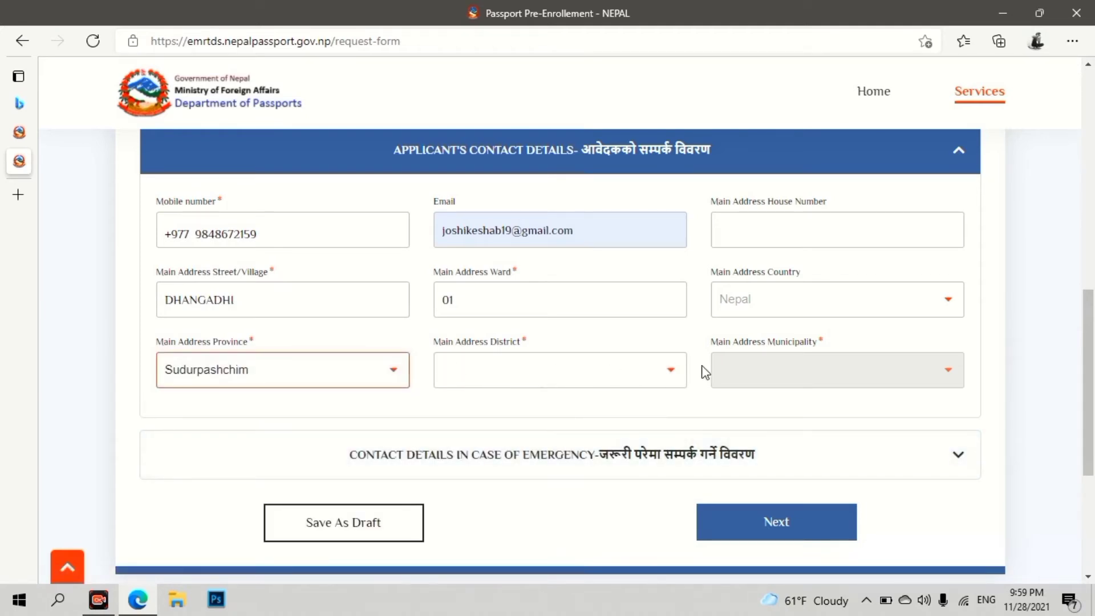
pyautogui.press('Tab')
pyautogui.write('k')
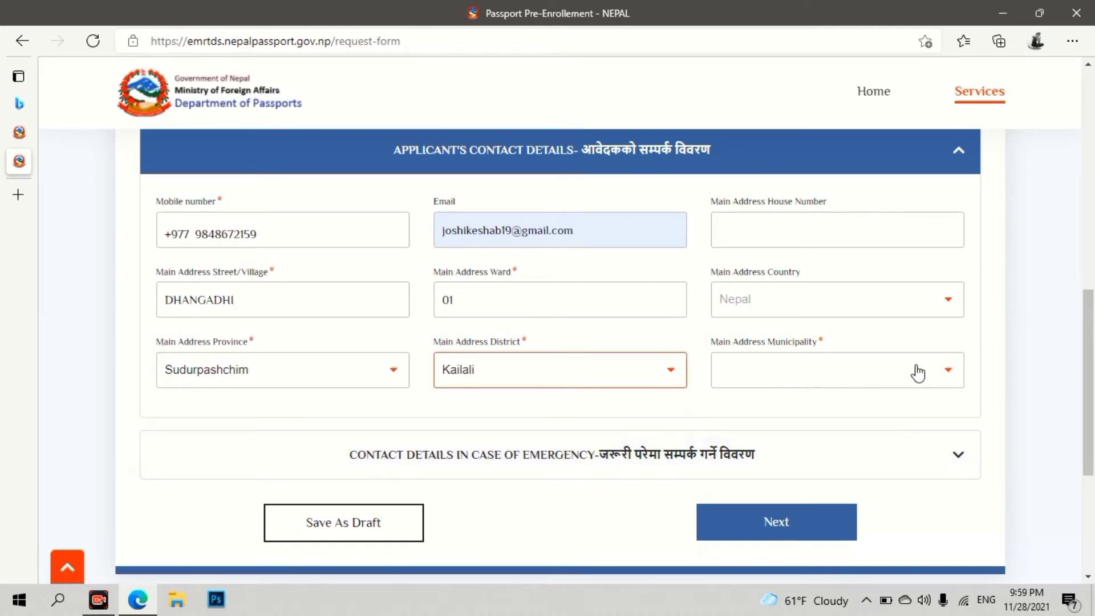
pyautogui.press('Tab')
pyautogui.write('d')
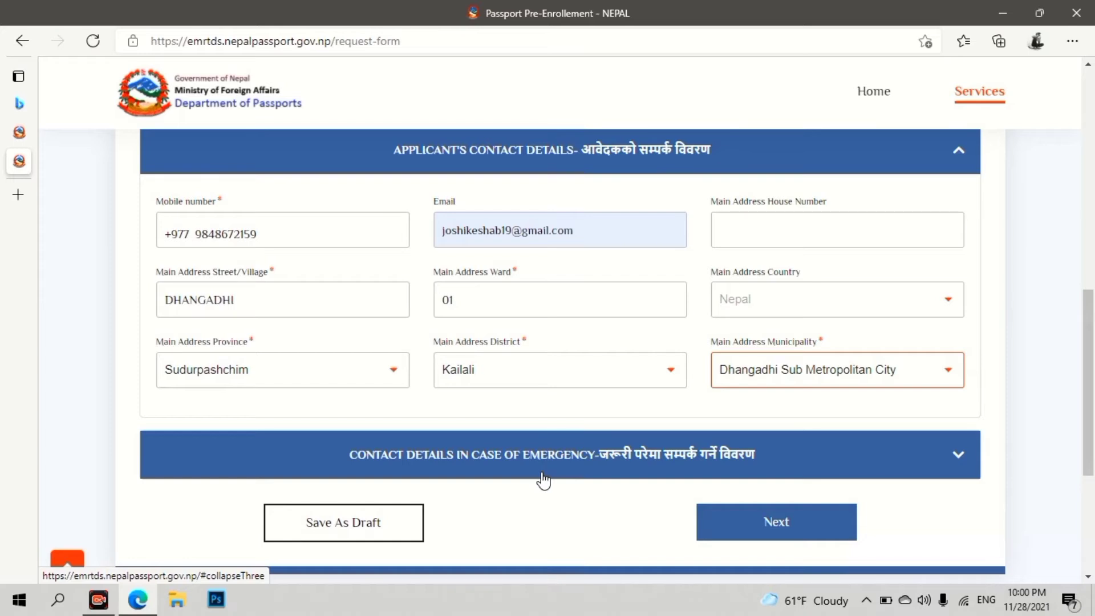
pyautogui.click(543, 473)
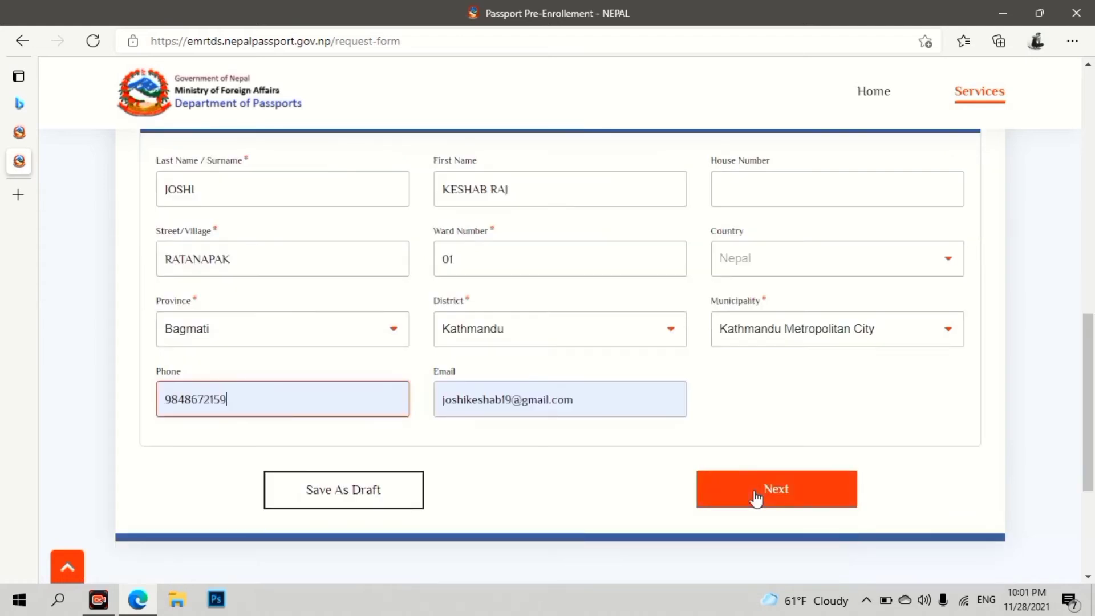
pyautogui.click(756, 498)
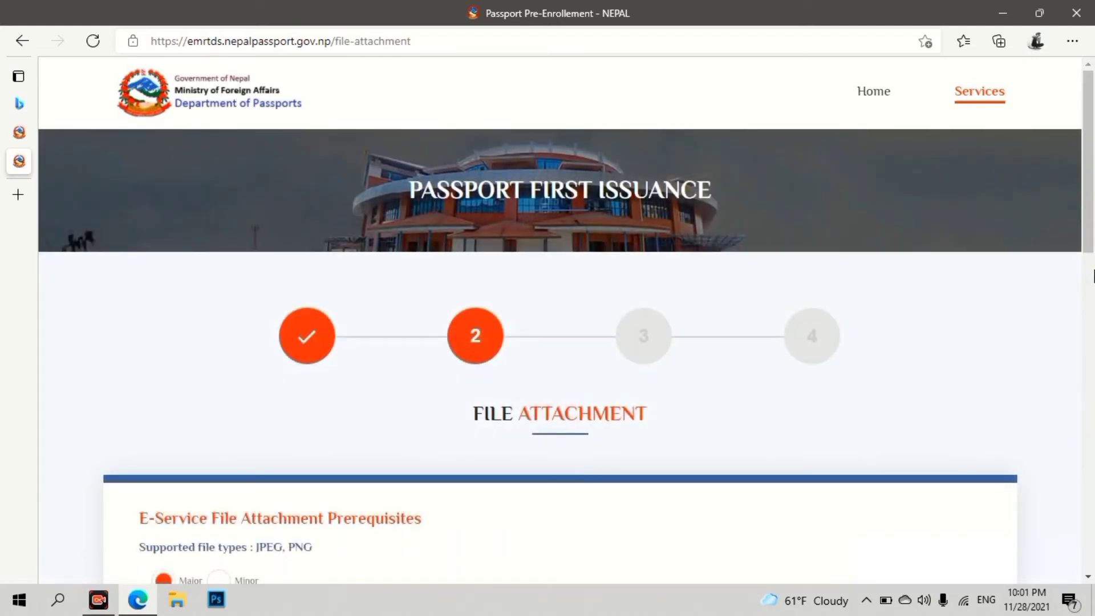
# - Finish the citizenship certificate front and back uploads and continue to Book Your Appointment
pyautogui.scroll(-2, 1091, 276)
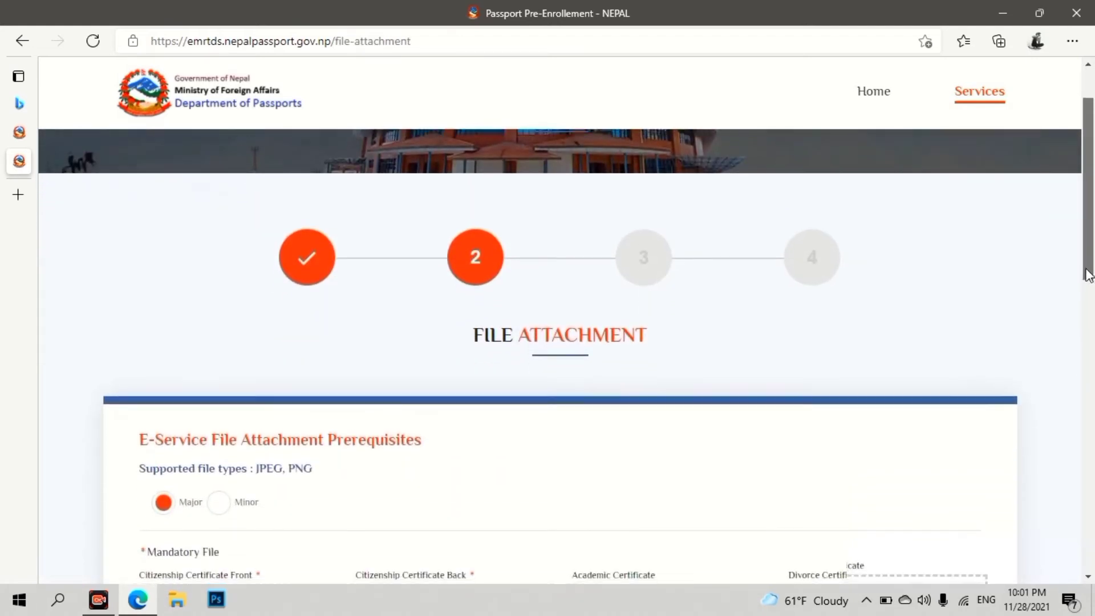
pyautogui.scroll(-3, 1089, 276)
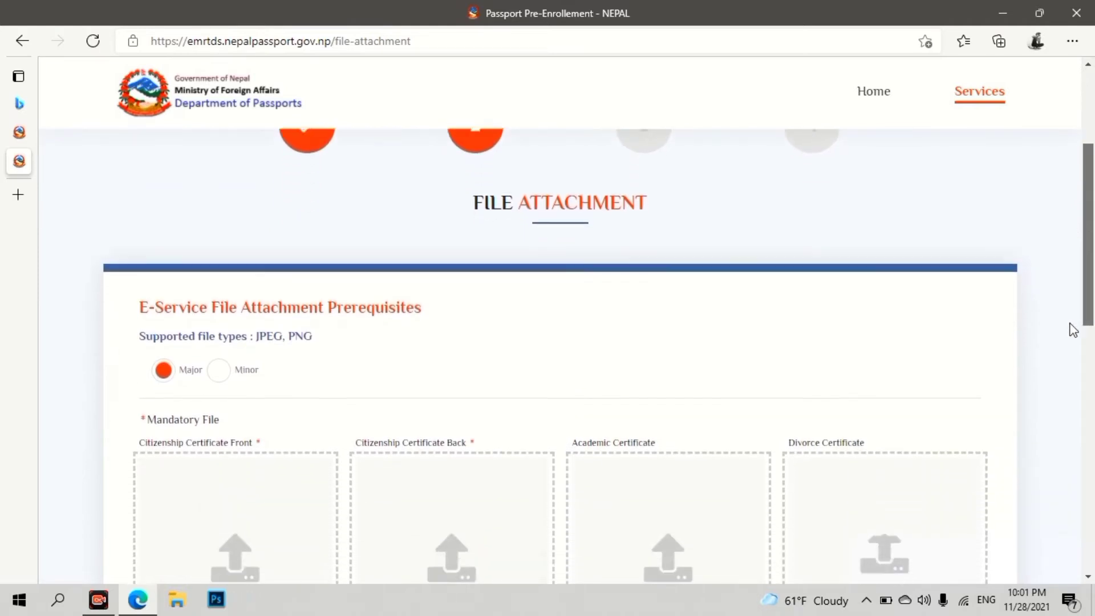
pyautogui.scroll(-1, 1069, 332)
pyautogui.moveTo(1068, 333); pyautogui.dragTo(1090, 344)
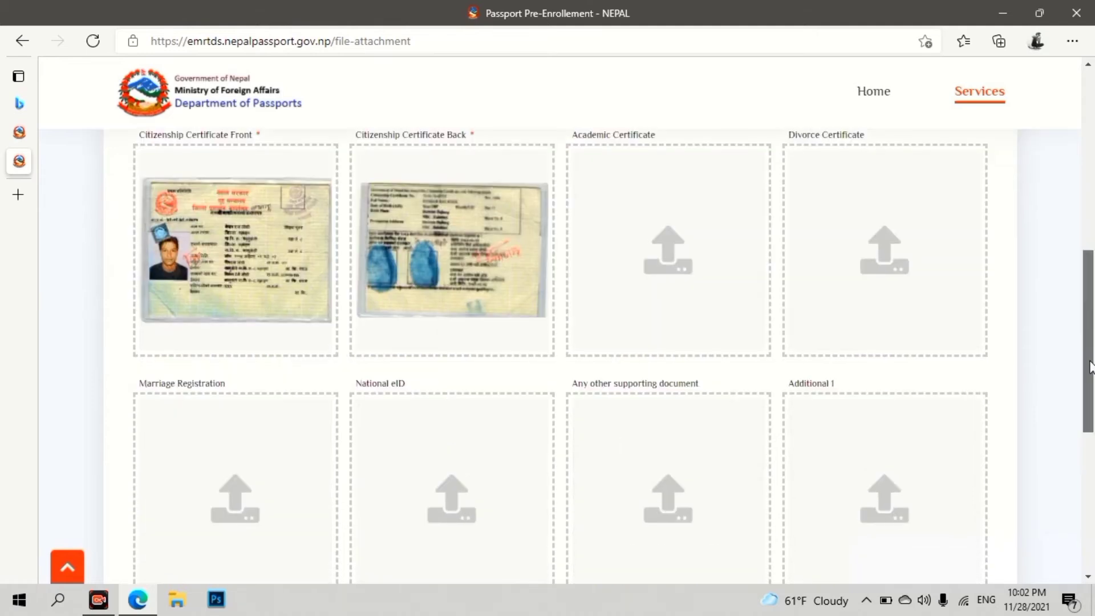
pyautogui.scroll(-3, 941, 448)
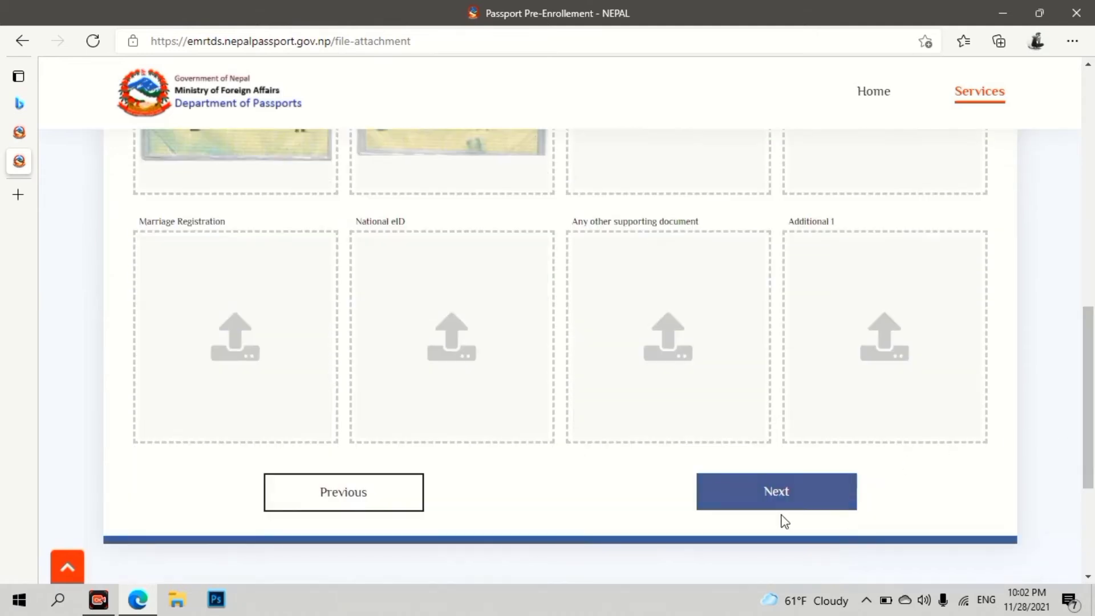
pyautogui.click(770, 508)
pyautogui.scroll(-2, 1094, 357)
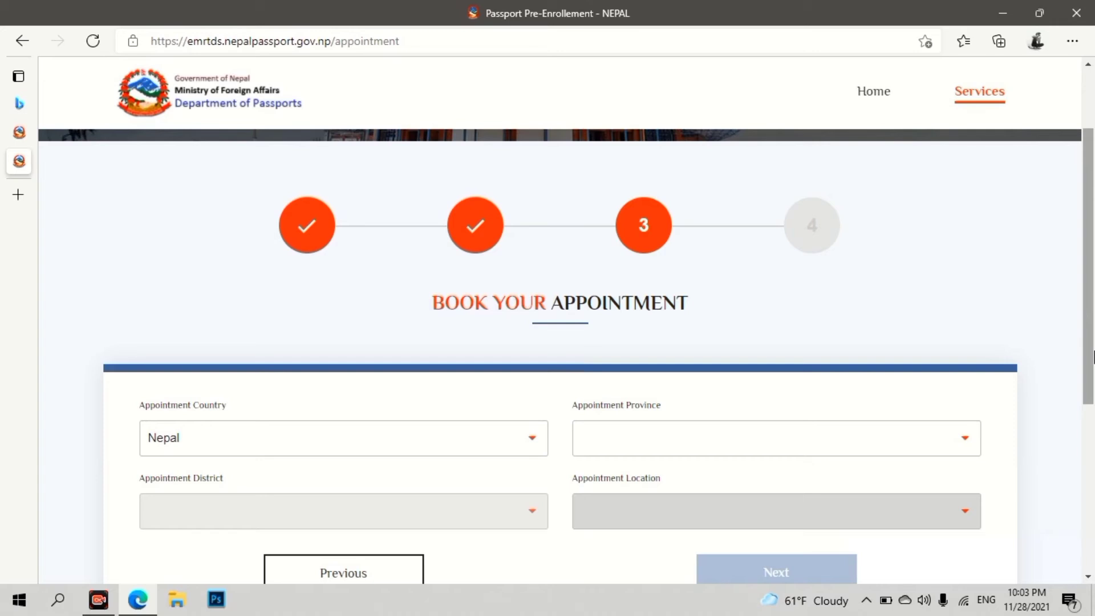
# - Pick Bagmati as the appointment province and Kathmandu, found by searching 'K', as the district
pyautogui.click(850, 438)
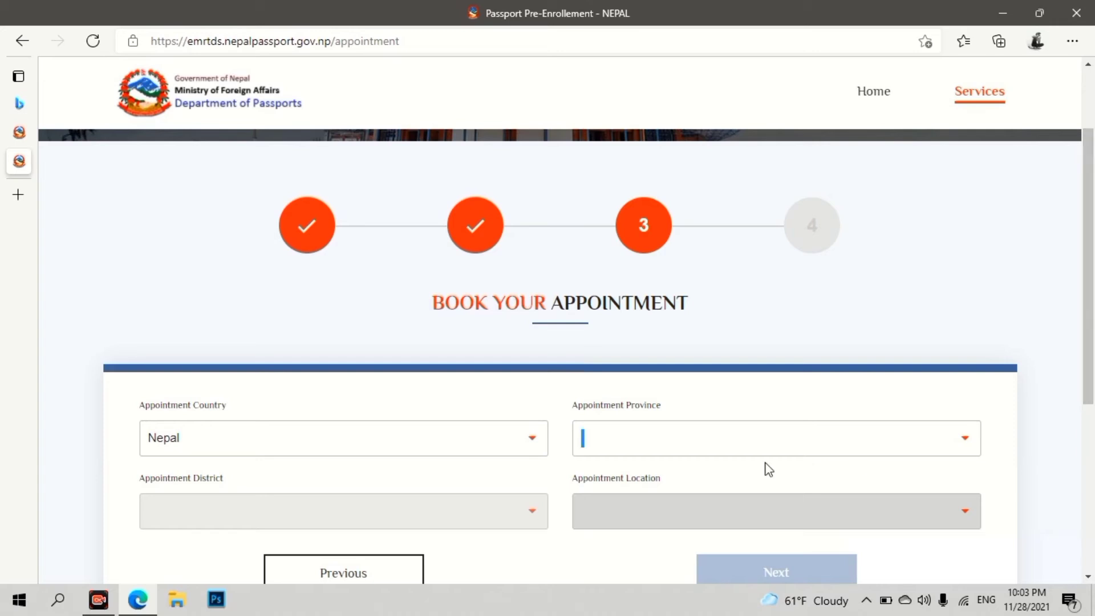
pyautogui.click(967, 441)
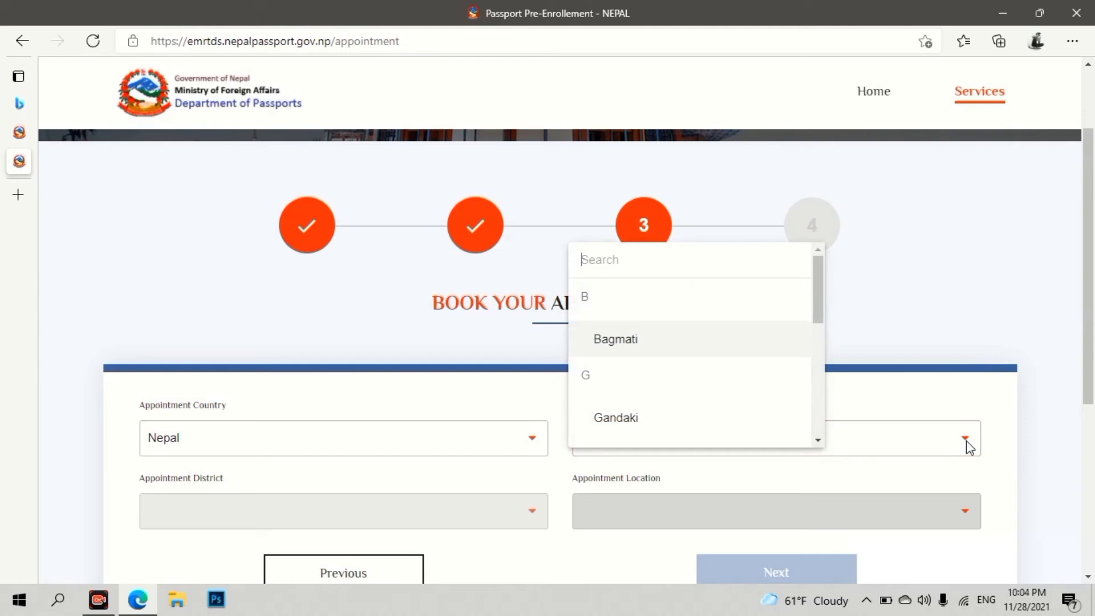
pyautogui.click(680, 346)
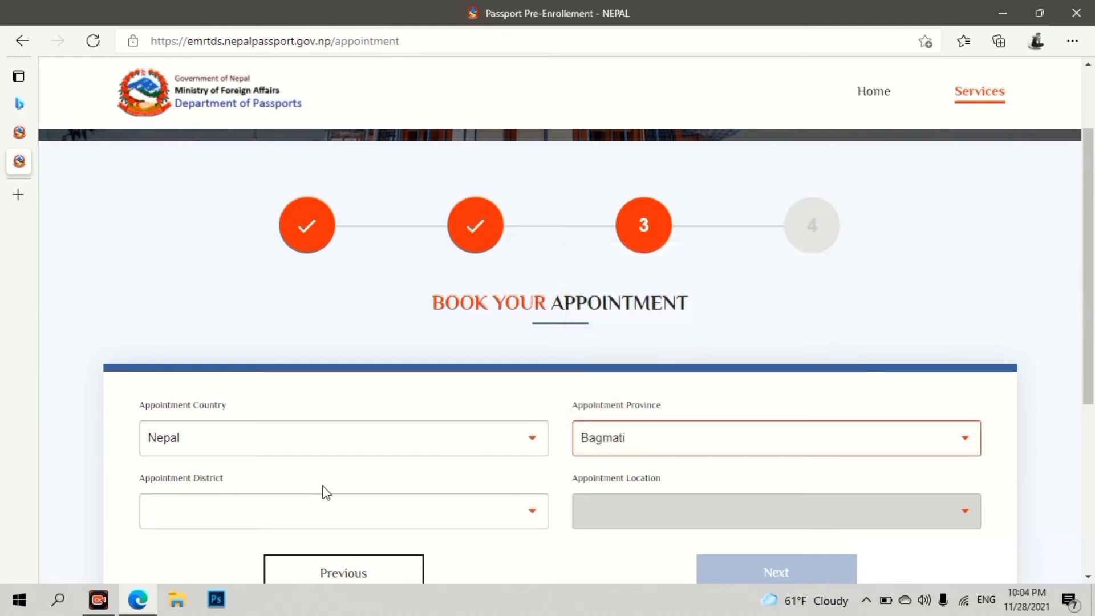
pyautogui.click(537, 519)
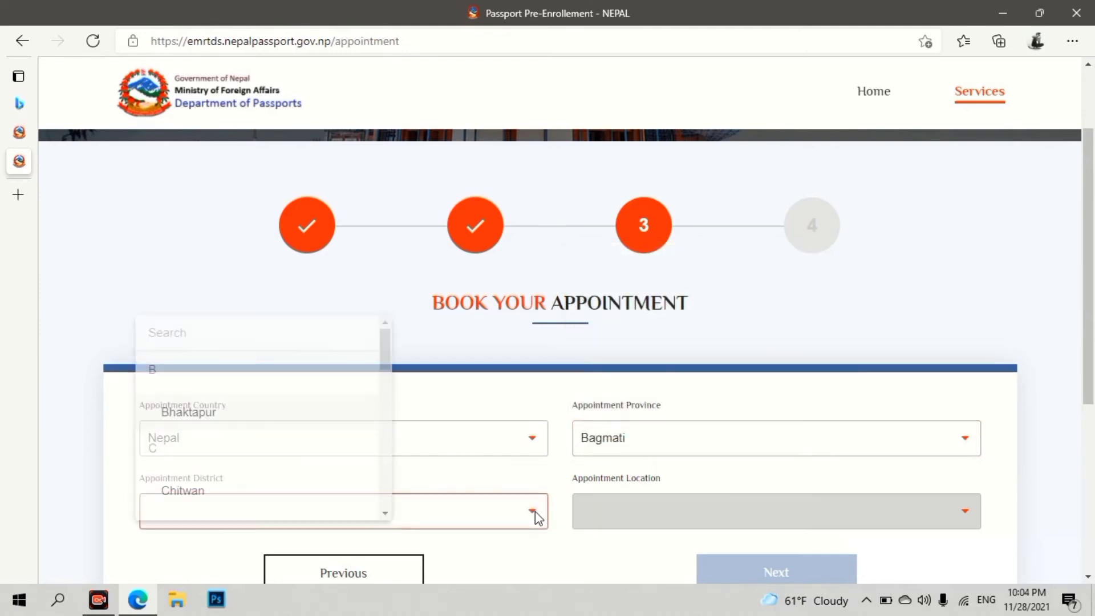
pyautogui.click(245, 341)
pyautogui.write('Kathmandu')
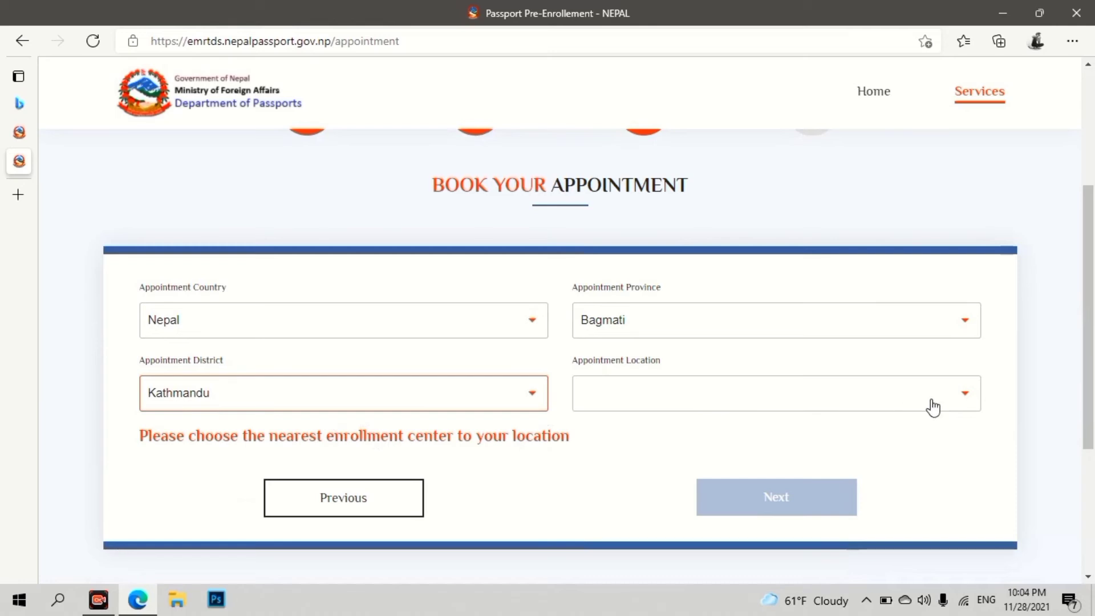
pyautogui.click(967, 398)
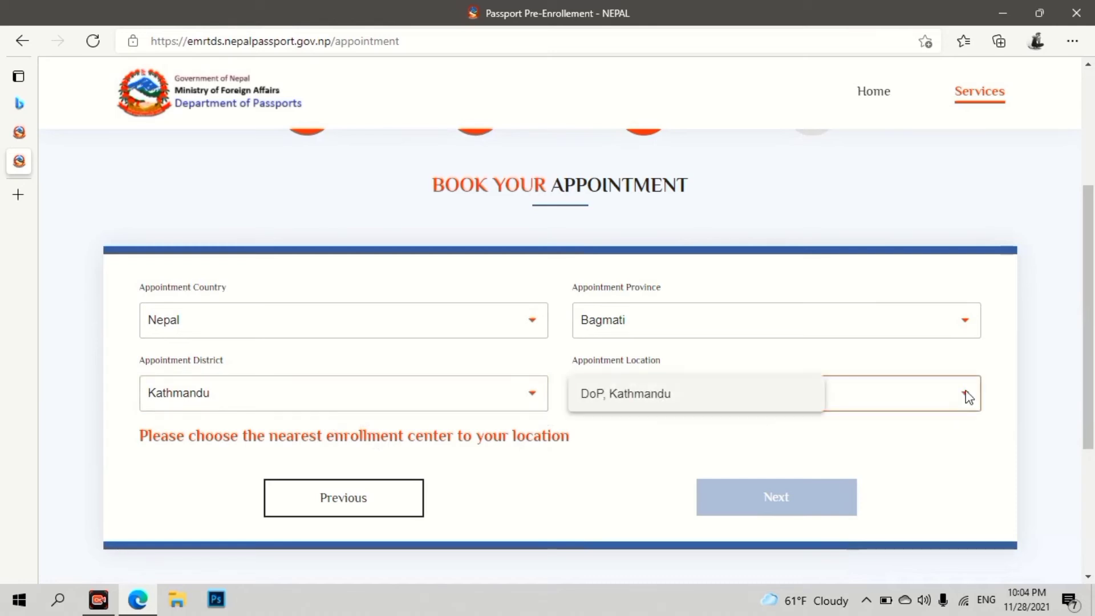
# - Book the appointment at DoP, Kathmandu on 10 December 2021 at 12:30 and proceed to the summary
pyautogui.click(759, 399)
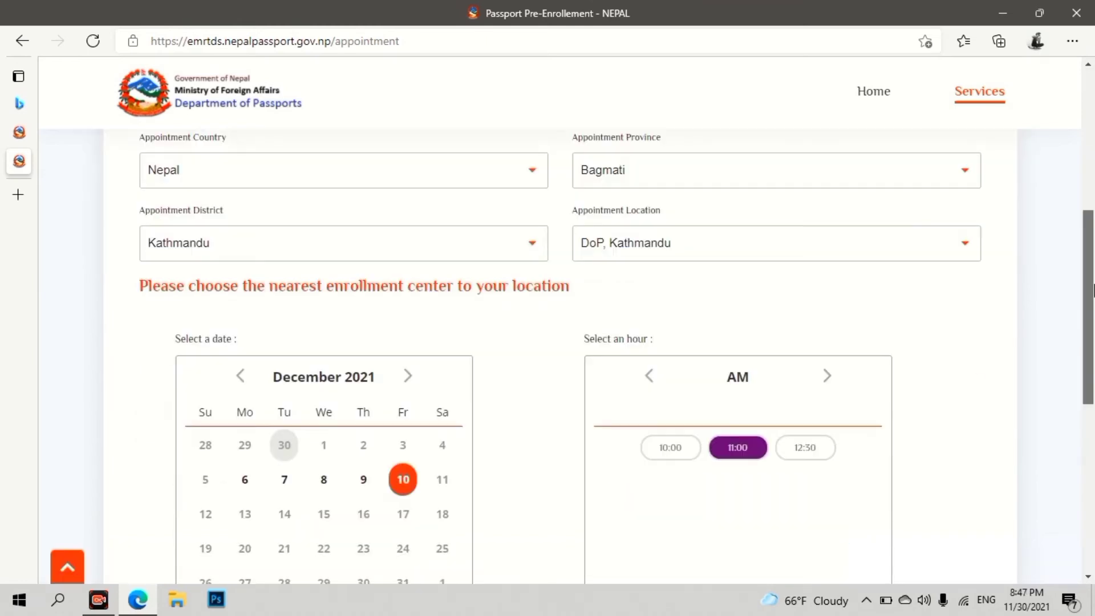
pyautogui.scroll(-1, 1094, 310)
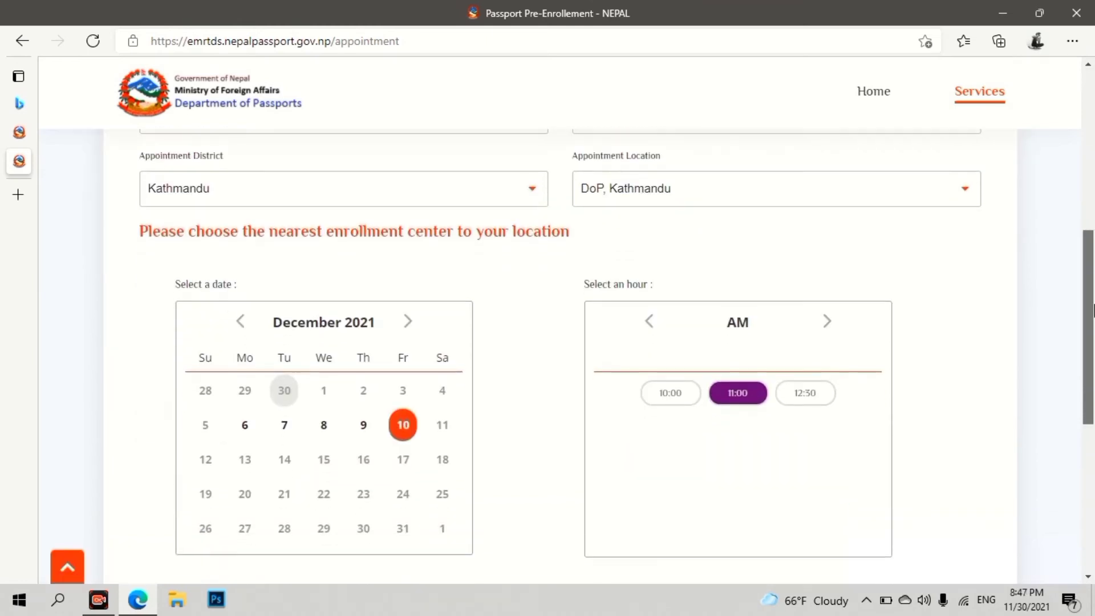
pyautogui.scroll(-1, 1093, 310)
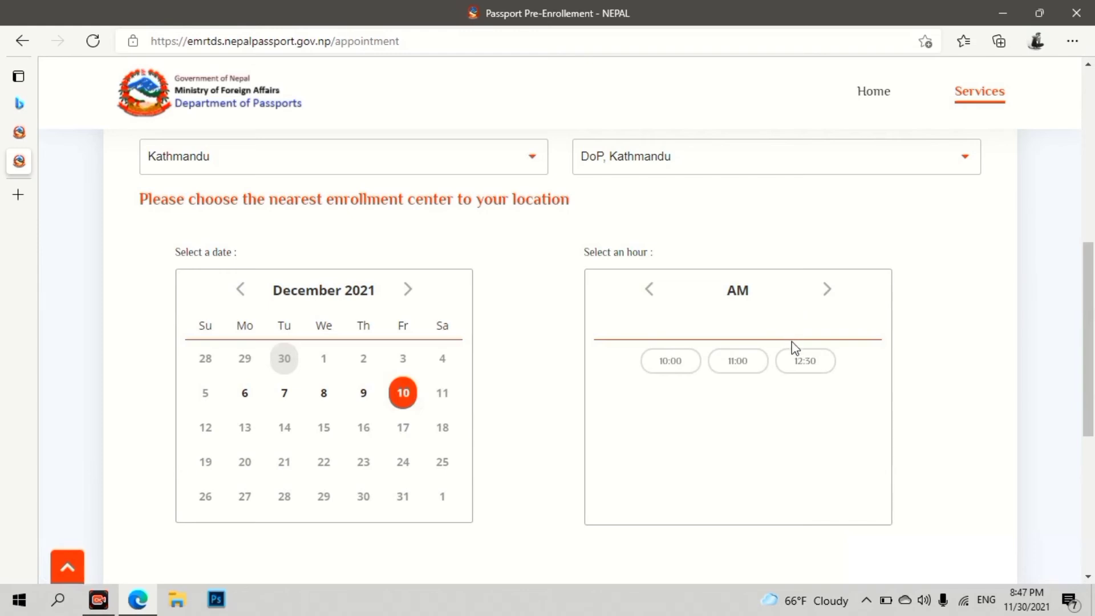
pyautogui.click(801, 363)
pyautogui.scroll(-3, 946, 445)
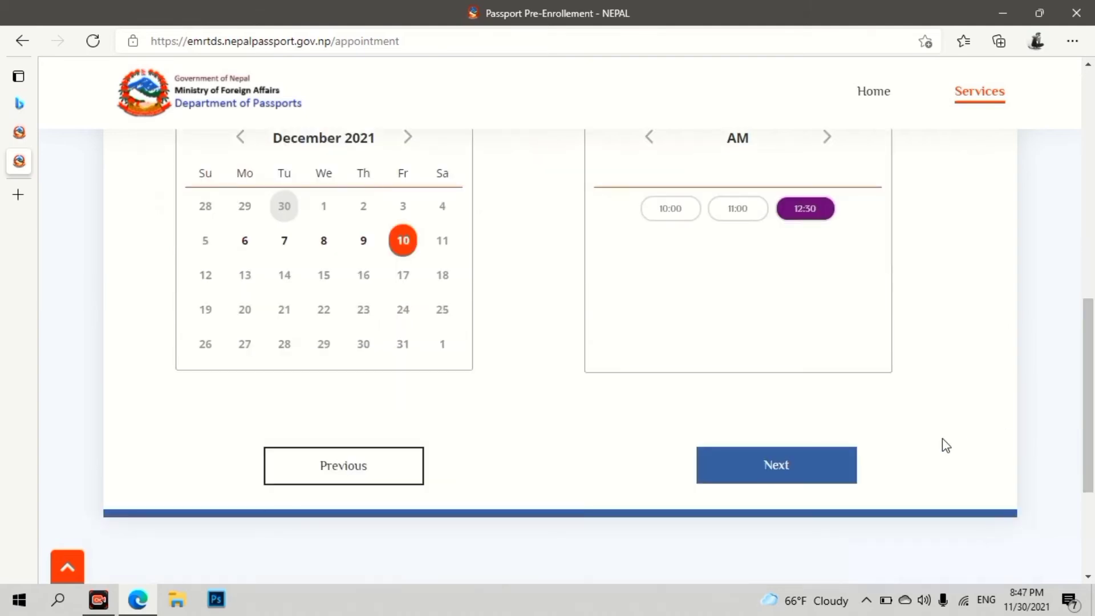
pyautogui.click(790, 487)
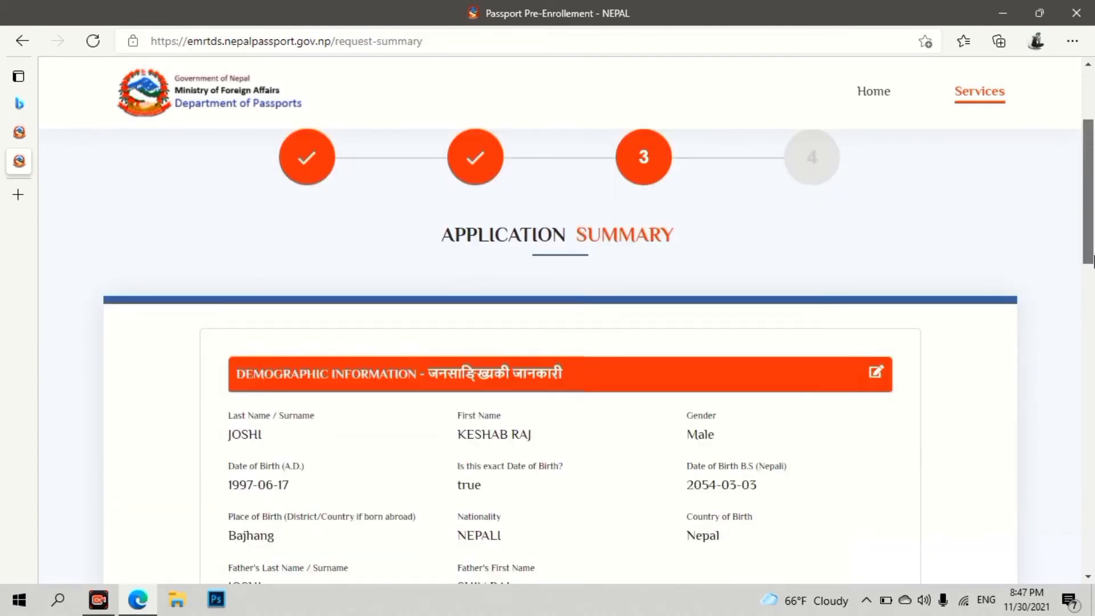
# - Review the Application Summary, save the application and finish to reach the Application Follow Up page
pyautogui.moveTo(1093, 260); pyautogui.dragTo(1093, 570)
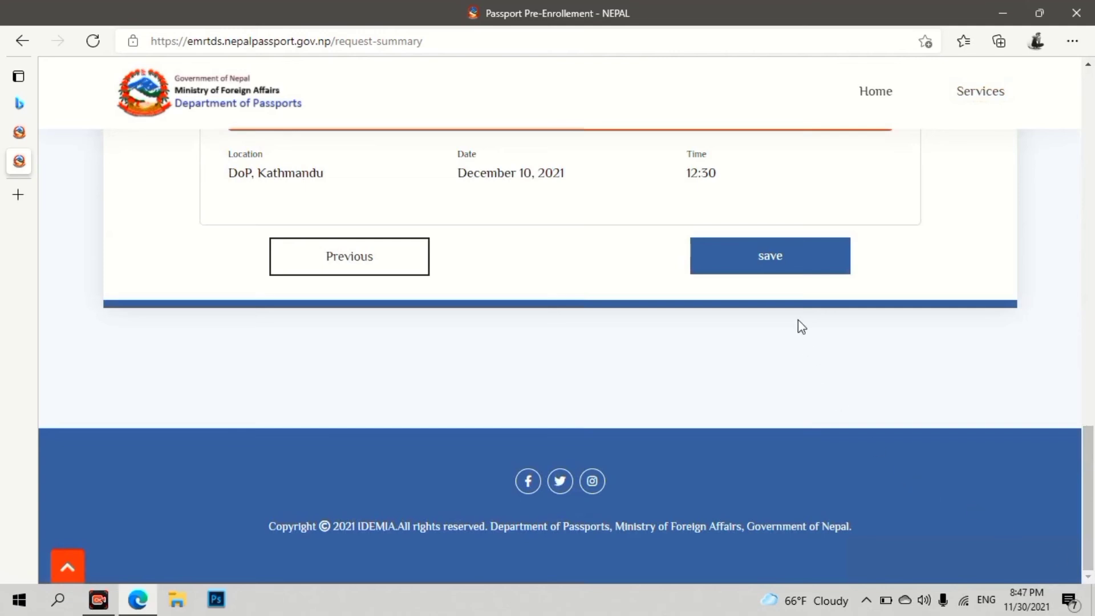
pyautogui.click(755, 251)
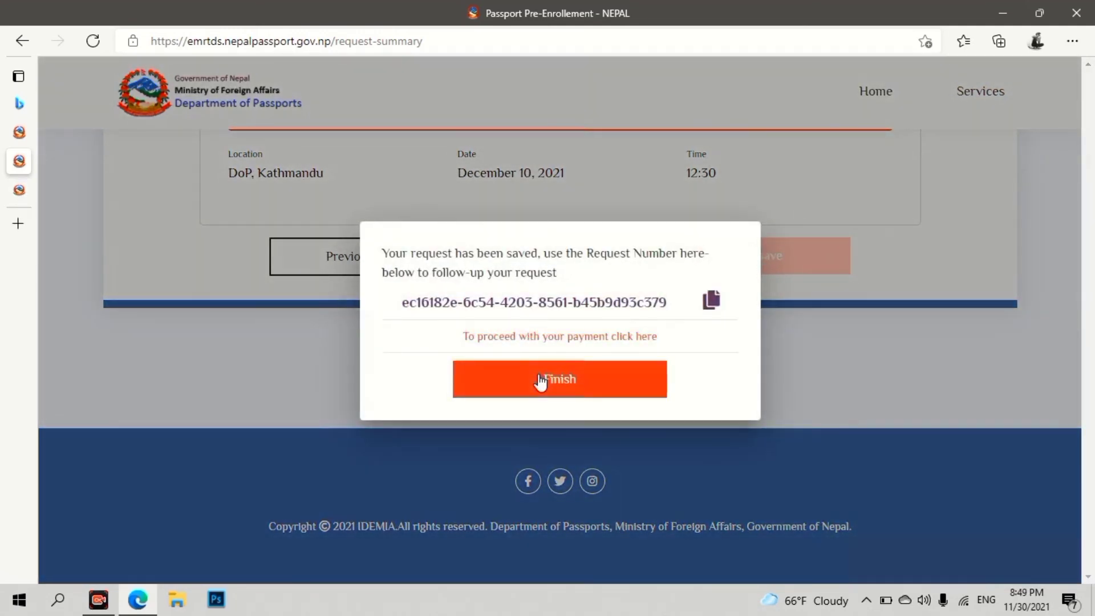
pyautogui.click(541, 381)
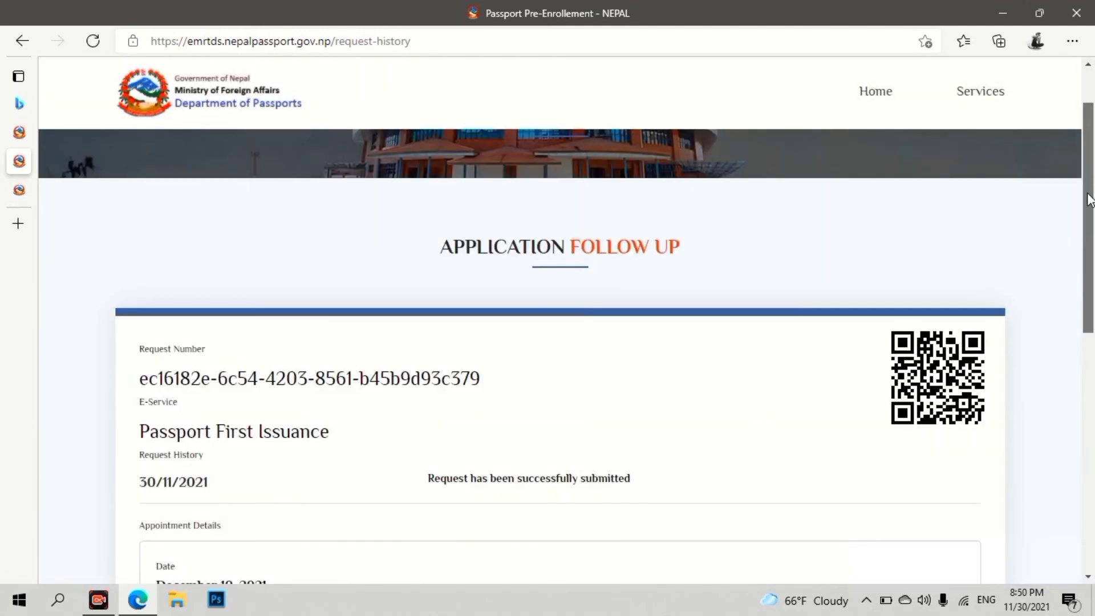
# - Download the submitted pre-enrollment form as a PDF from the request history on the follow-up page
pyautogui.scroll(1, 1090, 200)
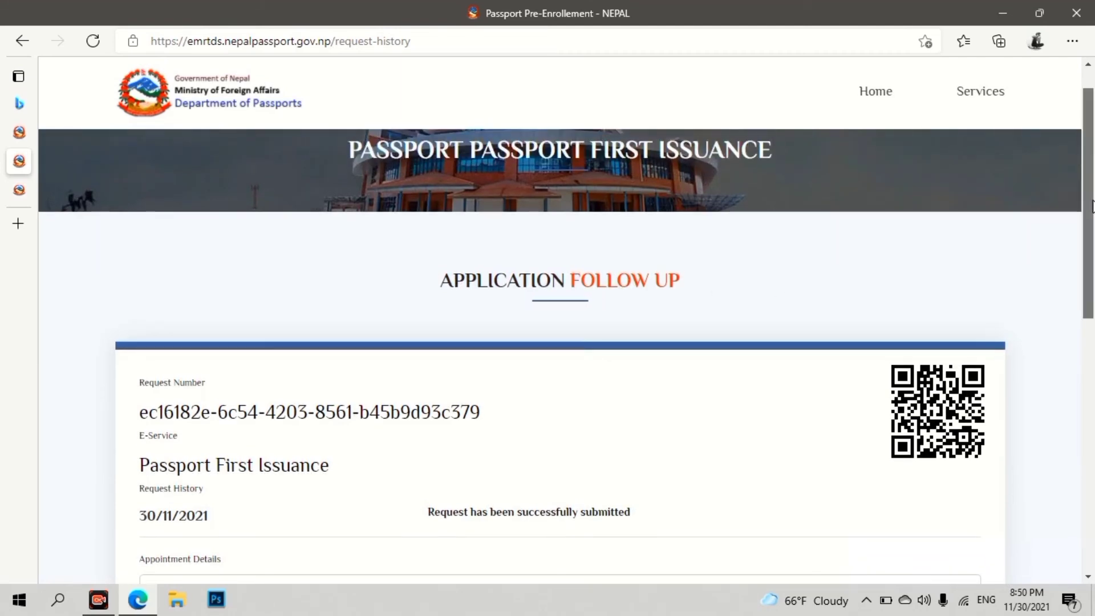
pyautogui.scroll(-1, 1093, 221)
pyautogui.moveTo(1093, 221); pyautogui.dragTo(1093, 271)
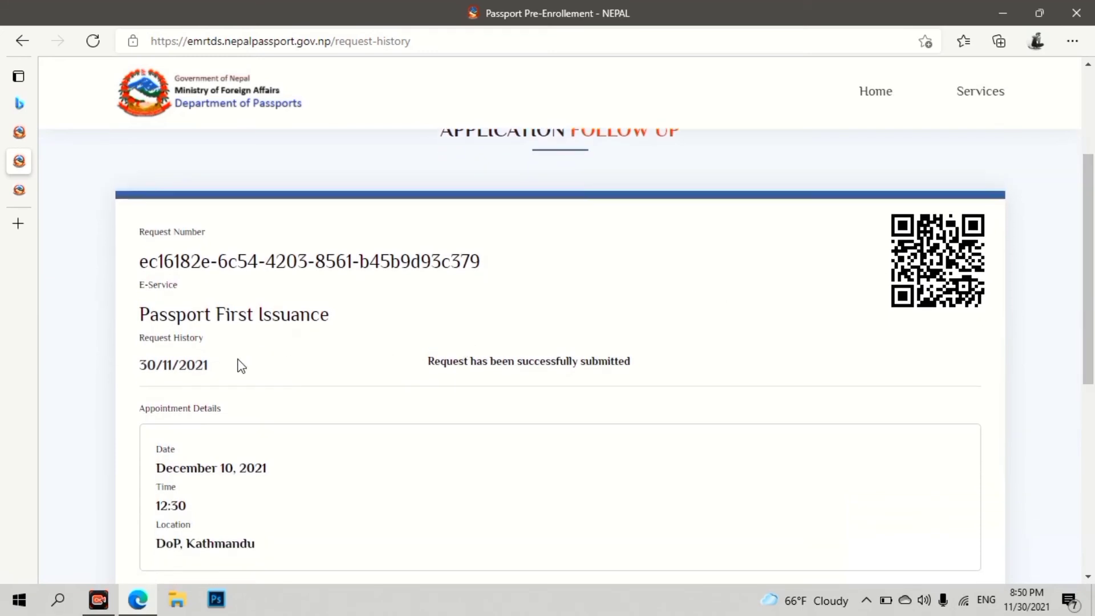
pyautogui.scroll(-3, 399, 422)
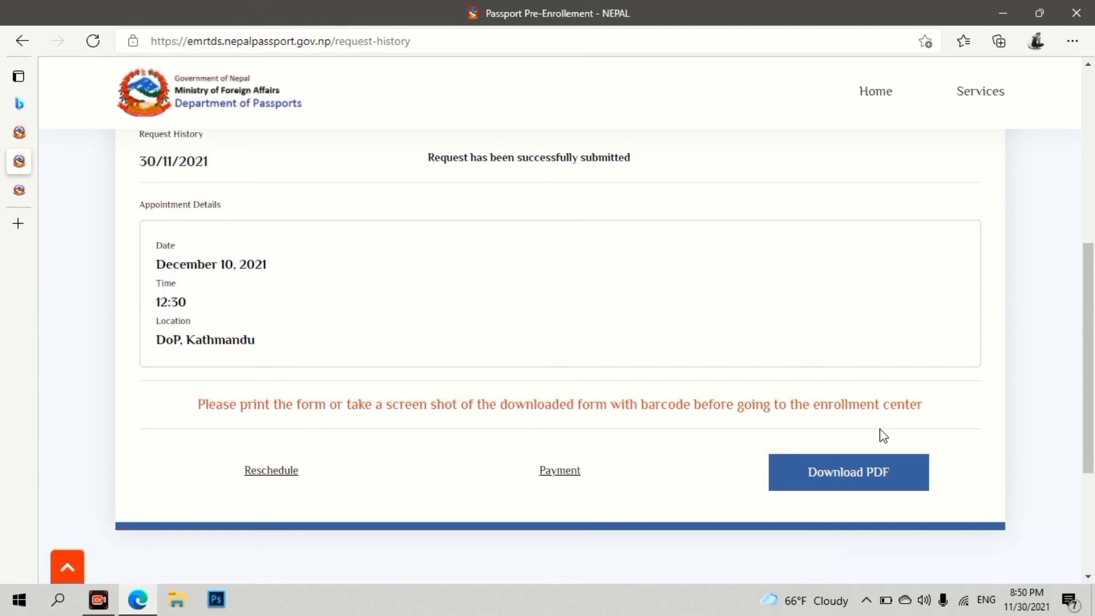
pyautogui.click(871, 473)
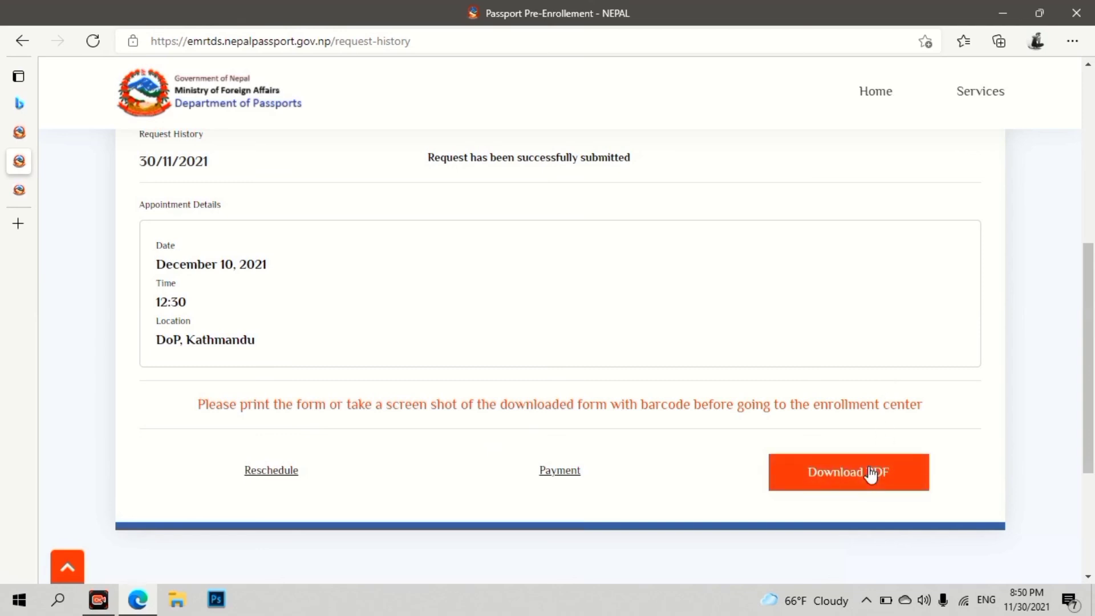
pyautogui.click(871, 473)
pyautogui.scroll(-3, 871, 473)
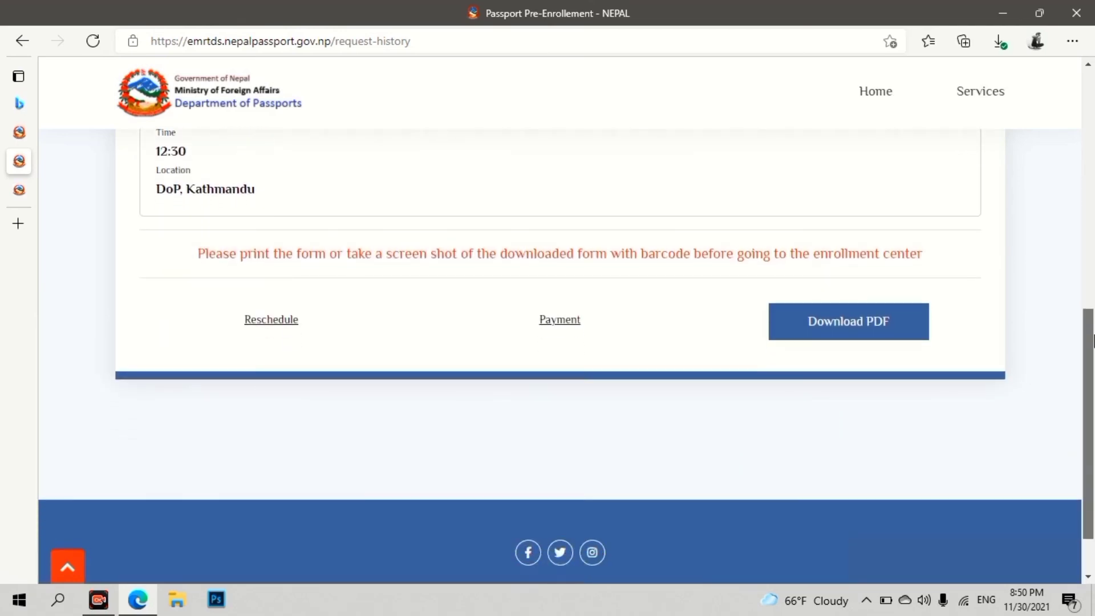
pyautogui.moveTo(1090, 340); pyautogui.dragTo(1091, 228)
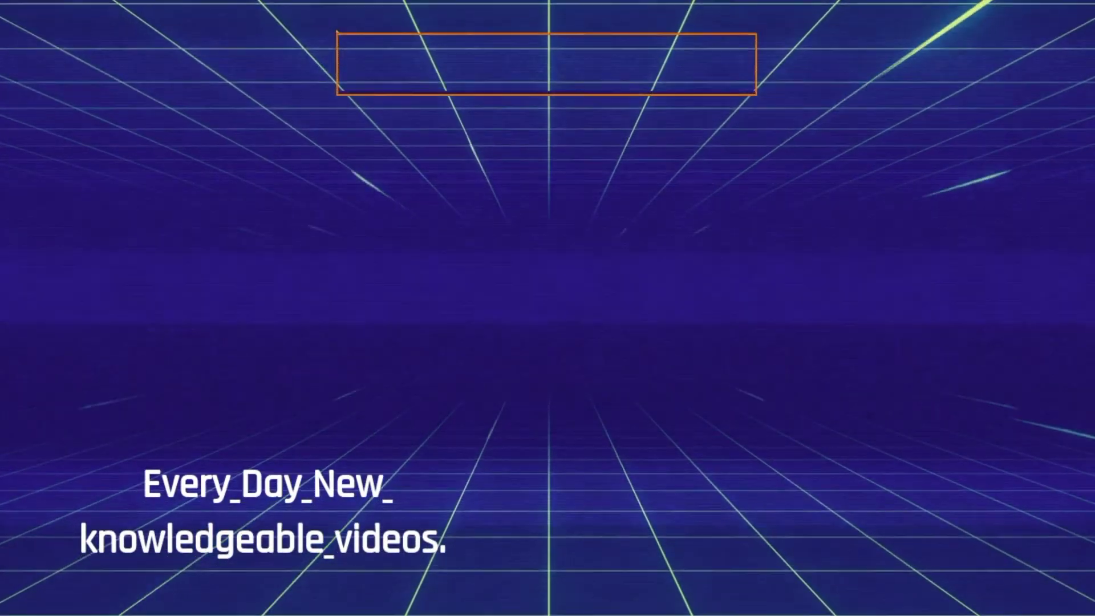